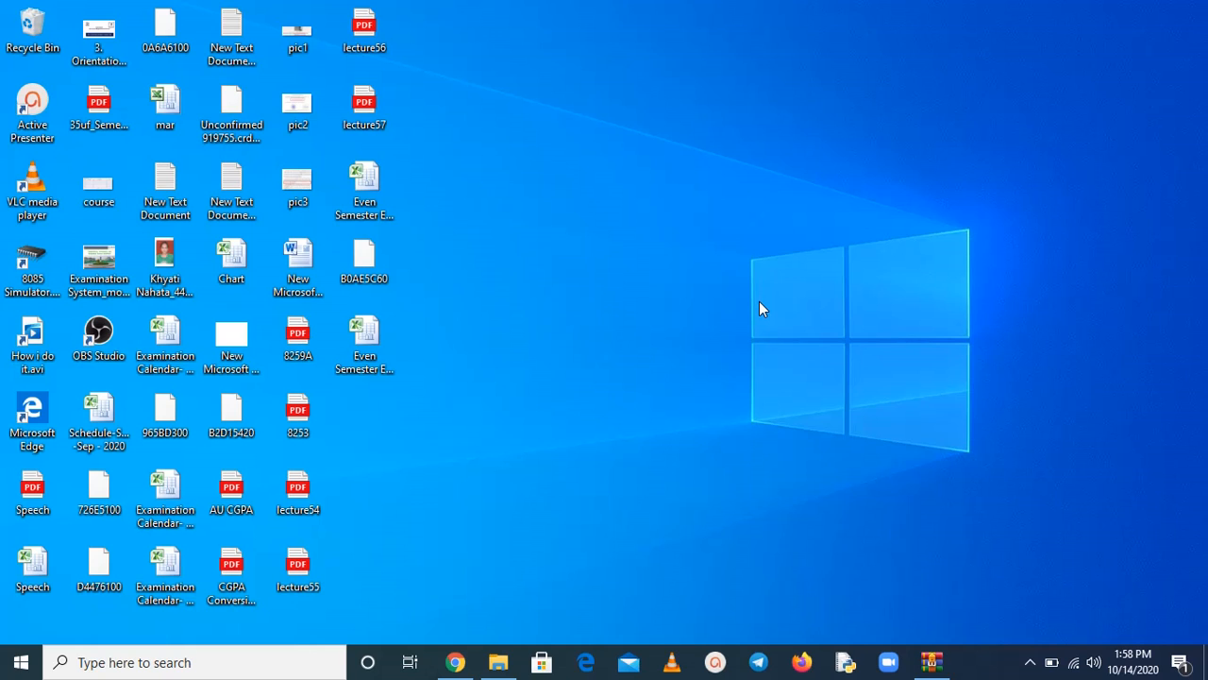
- Switch to Chrome and download sqlite-tools-win32-x86-3330000.zip from the Windows precompiled binaries on the SQLite download page
click(453, 664)
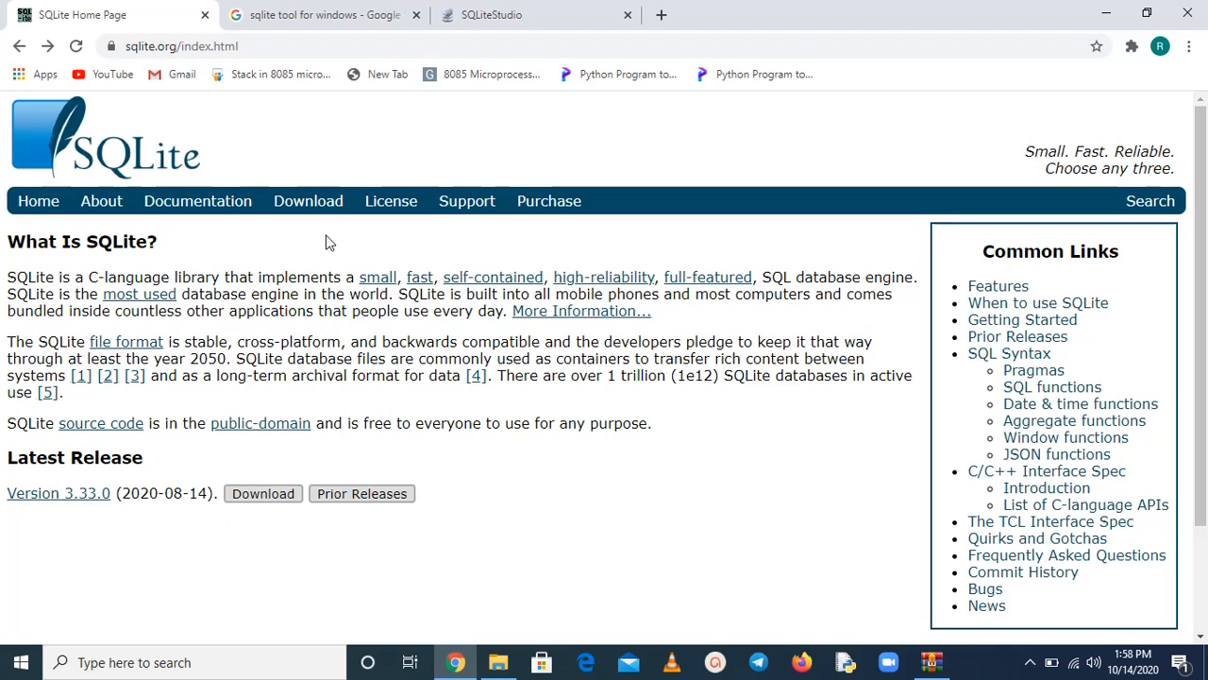
click(308, 203)
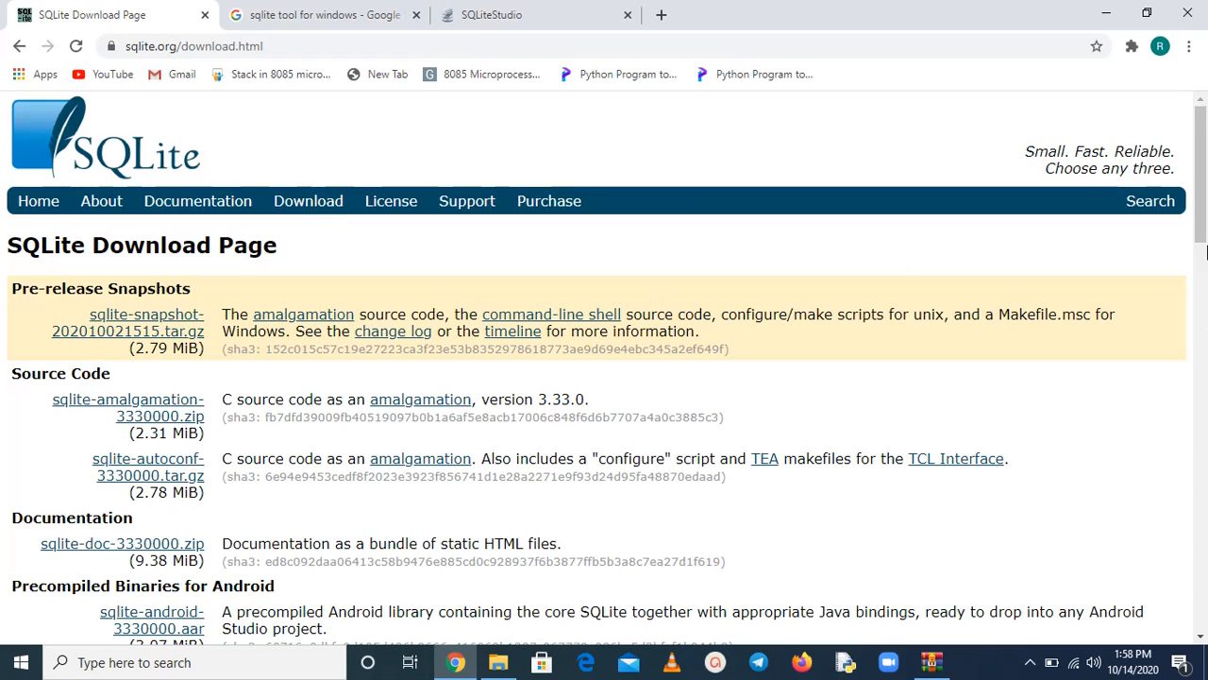
scroll(1204, 216, down, 2)
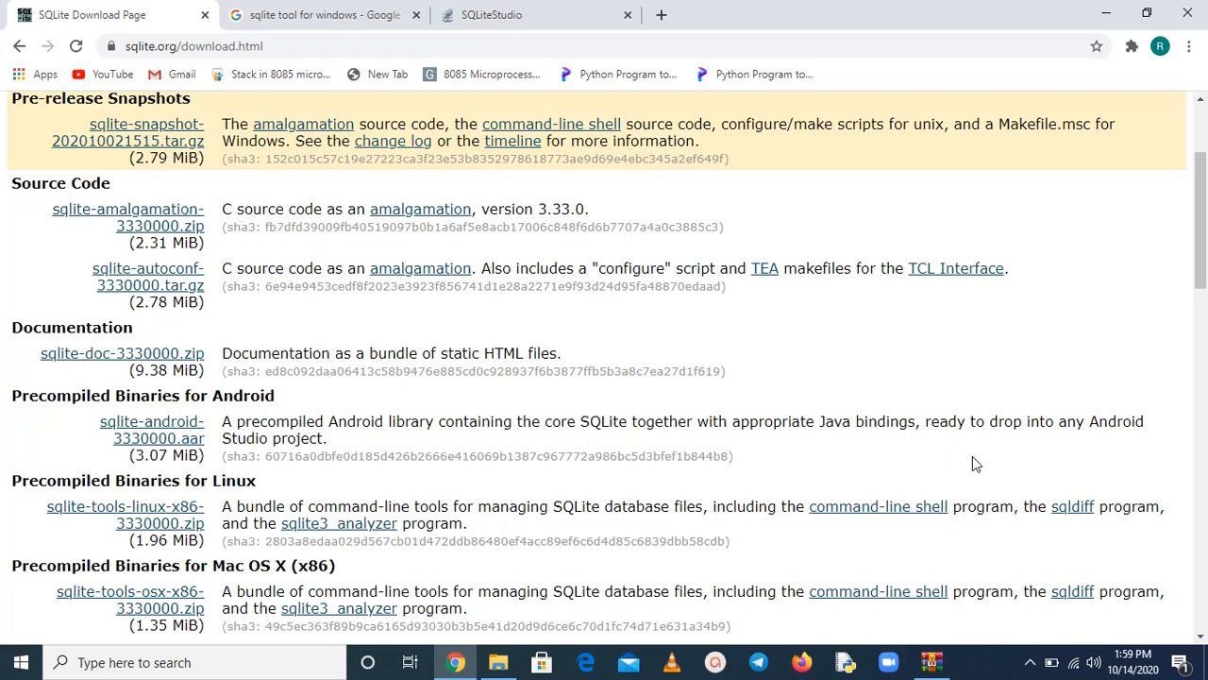
scroll(1206, 312, down, 3)
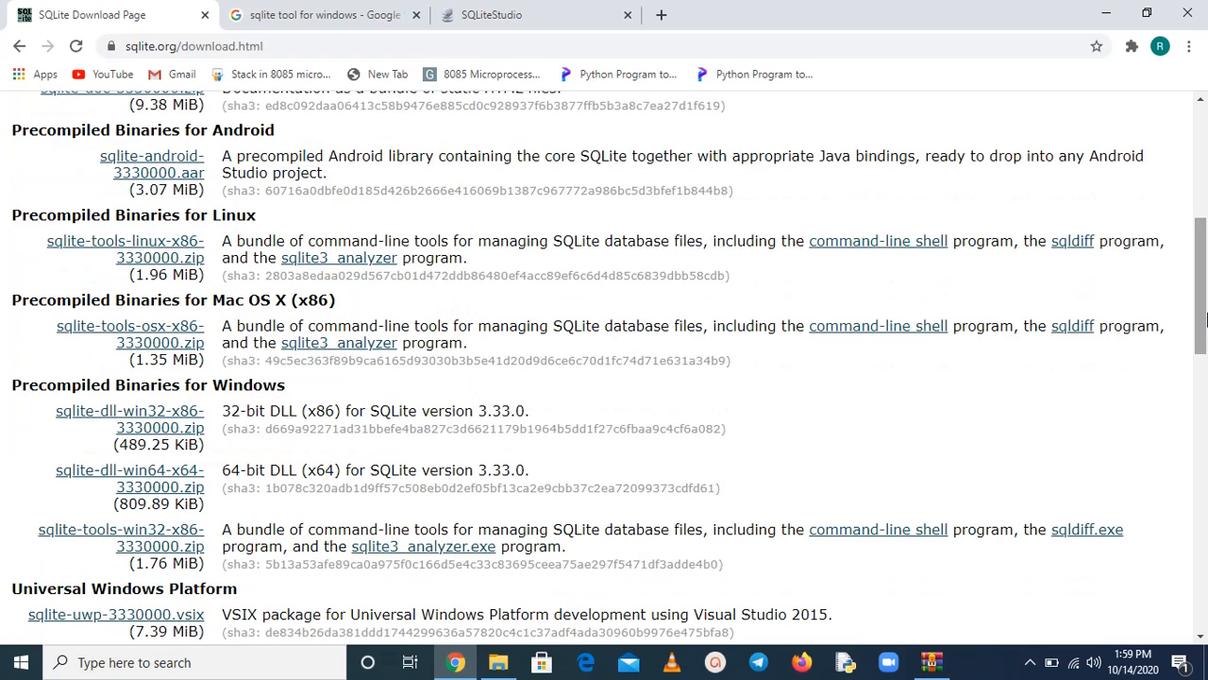
scroll(1201, 313, down, 1)
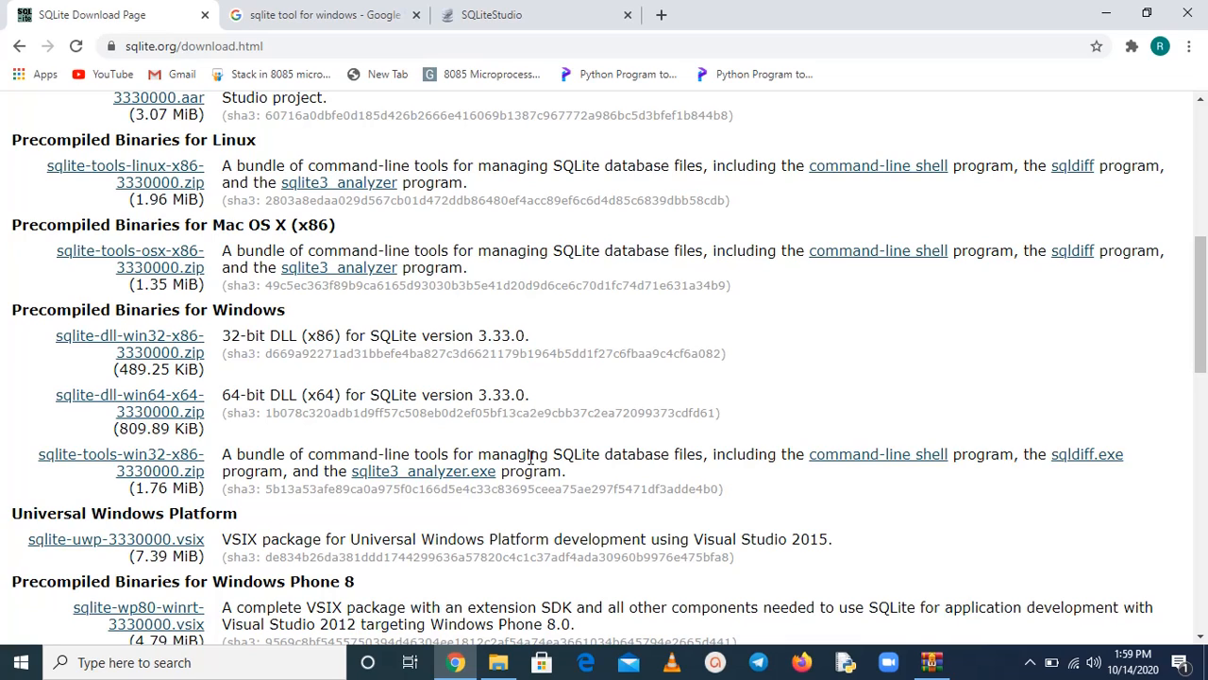
click(182, 461)
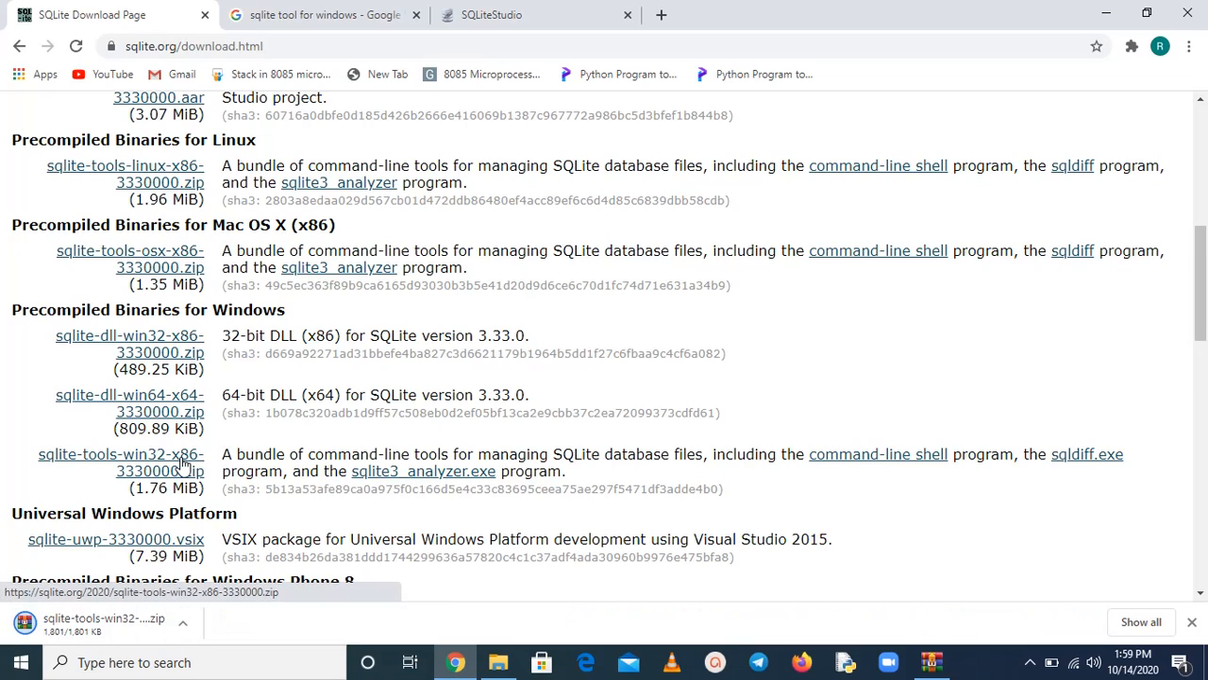
- Switch to File Explorer and create a folder named sqlite on Local Disk (C:)
click(497, 665)
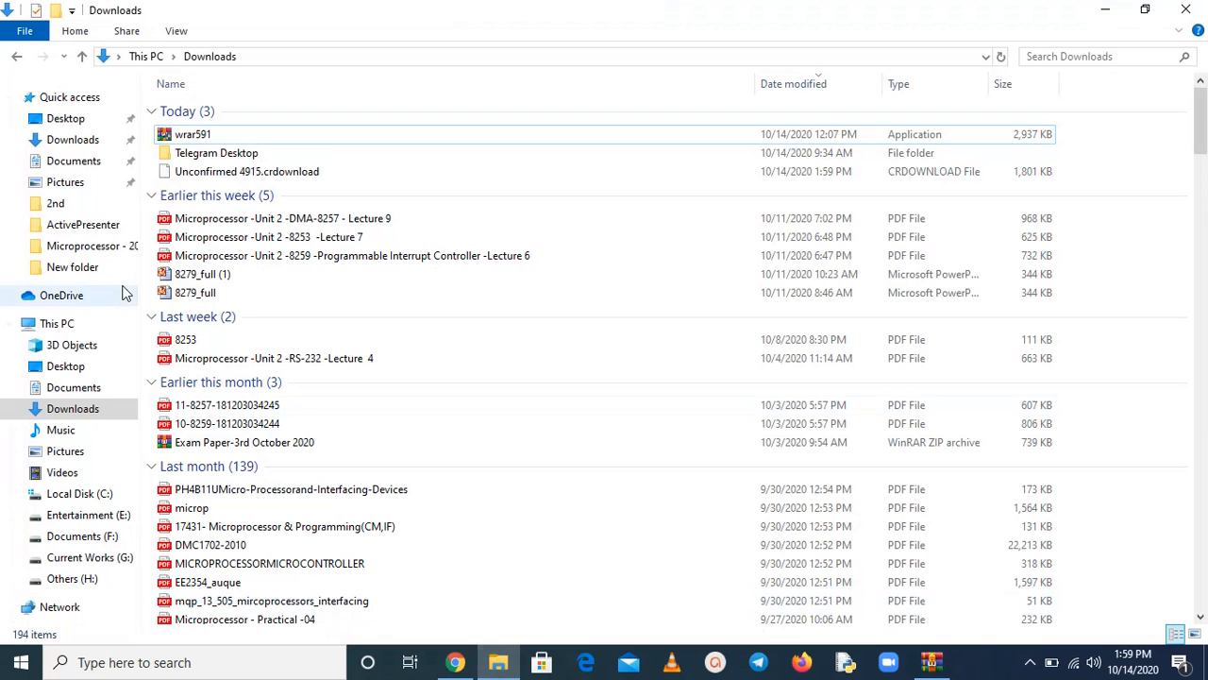
click(85, 408)
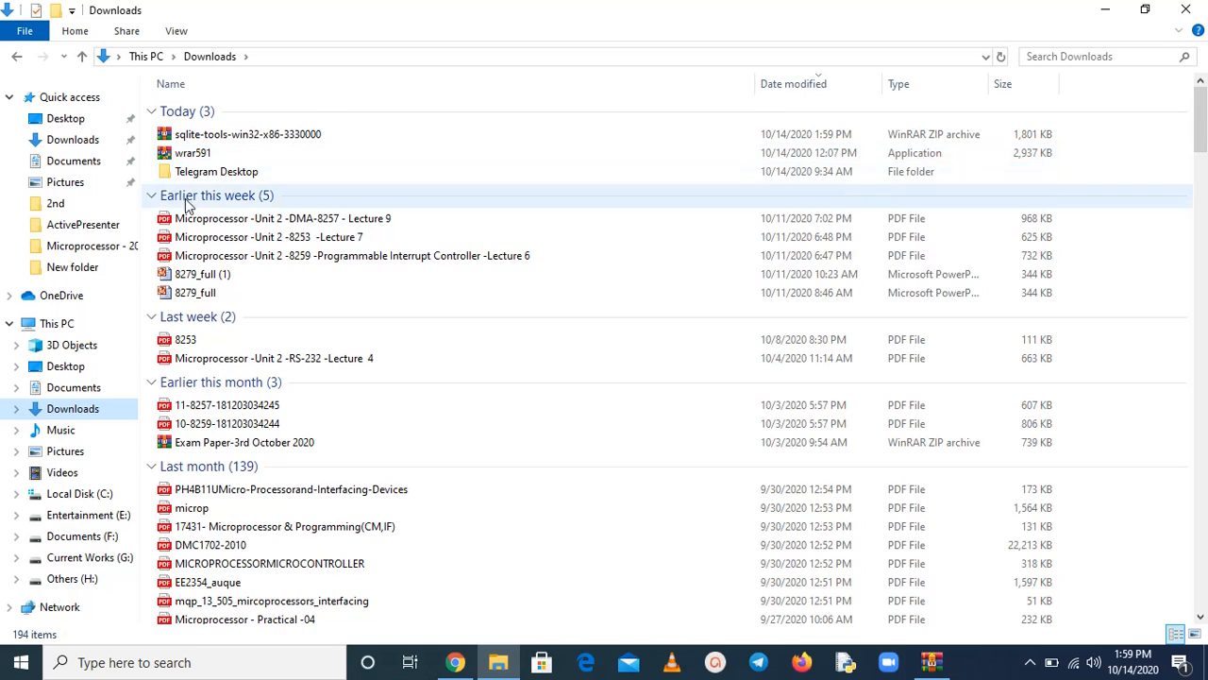
click(79, 494)
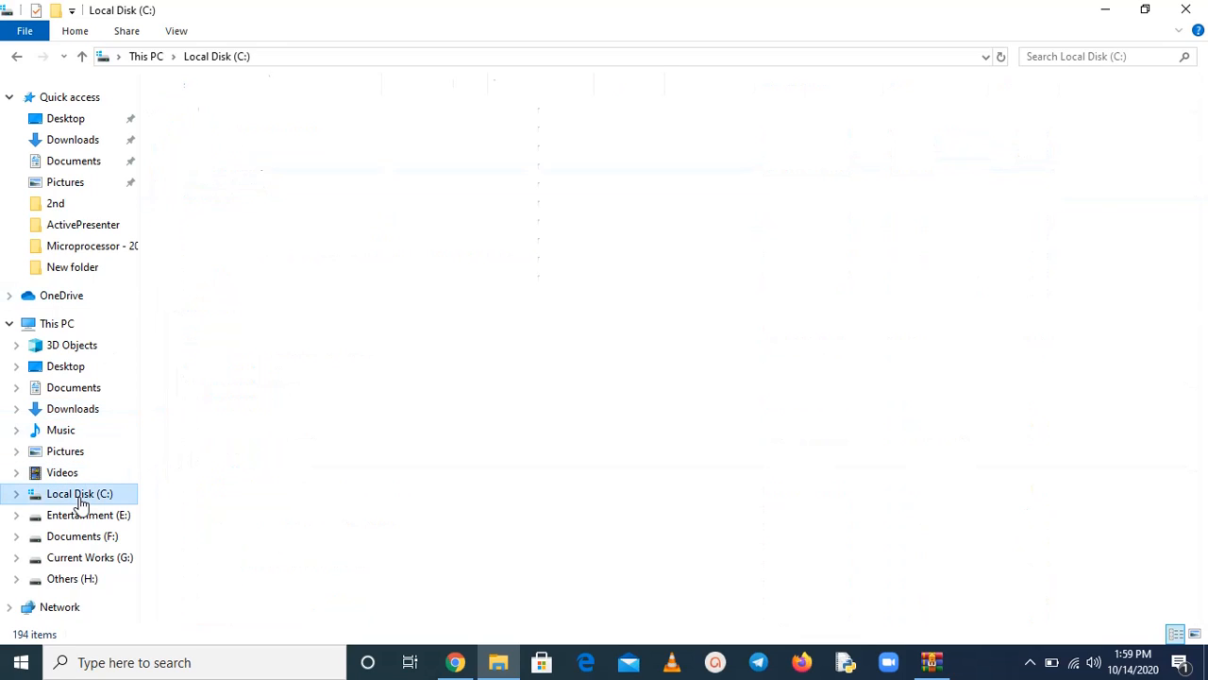
right_click(321, 381)
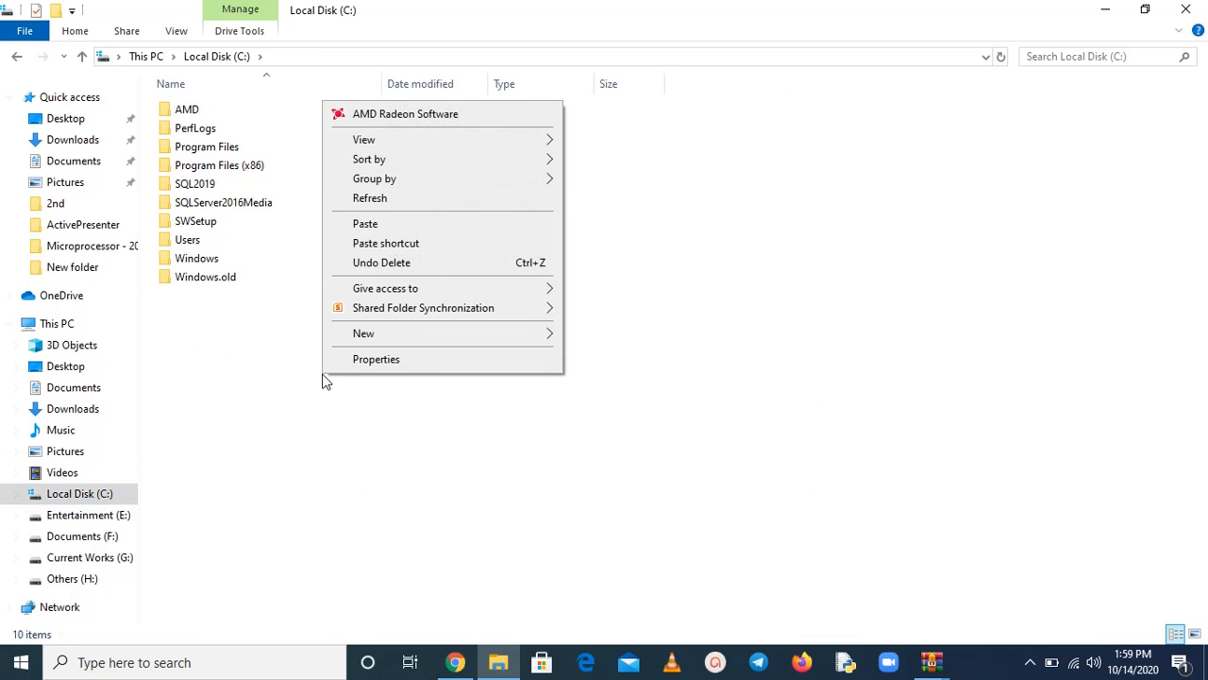
mouse_move(435, 332)
click(605, 335)
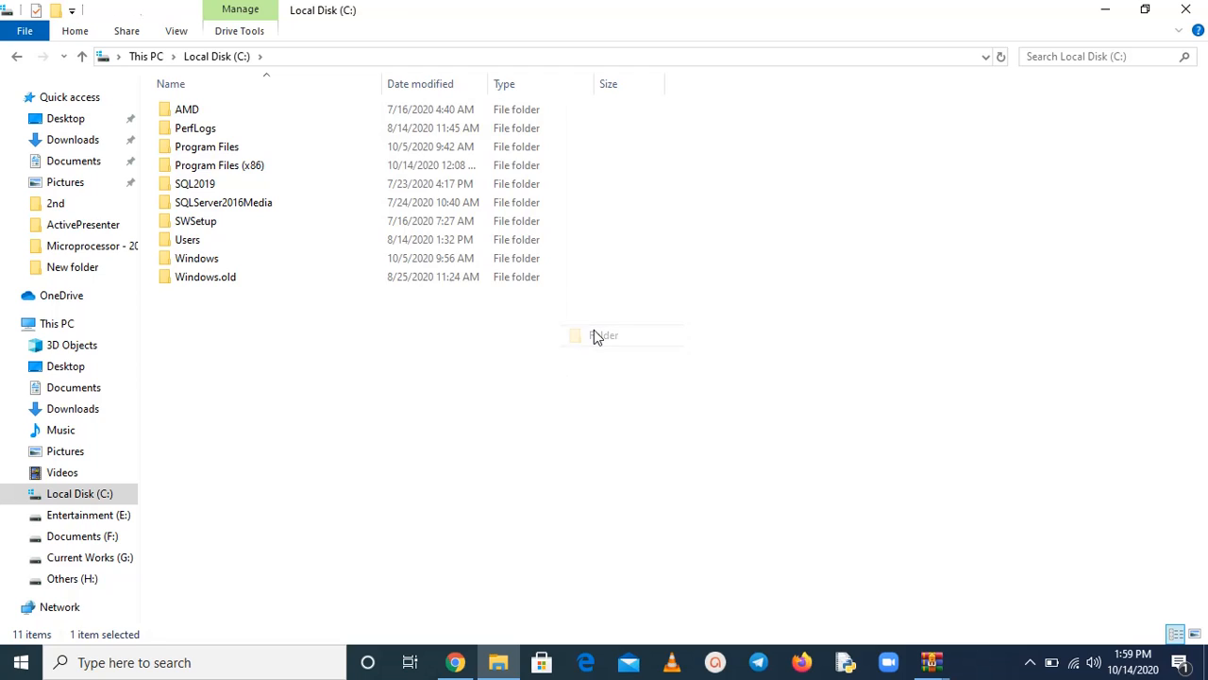
text(s)
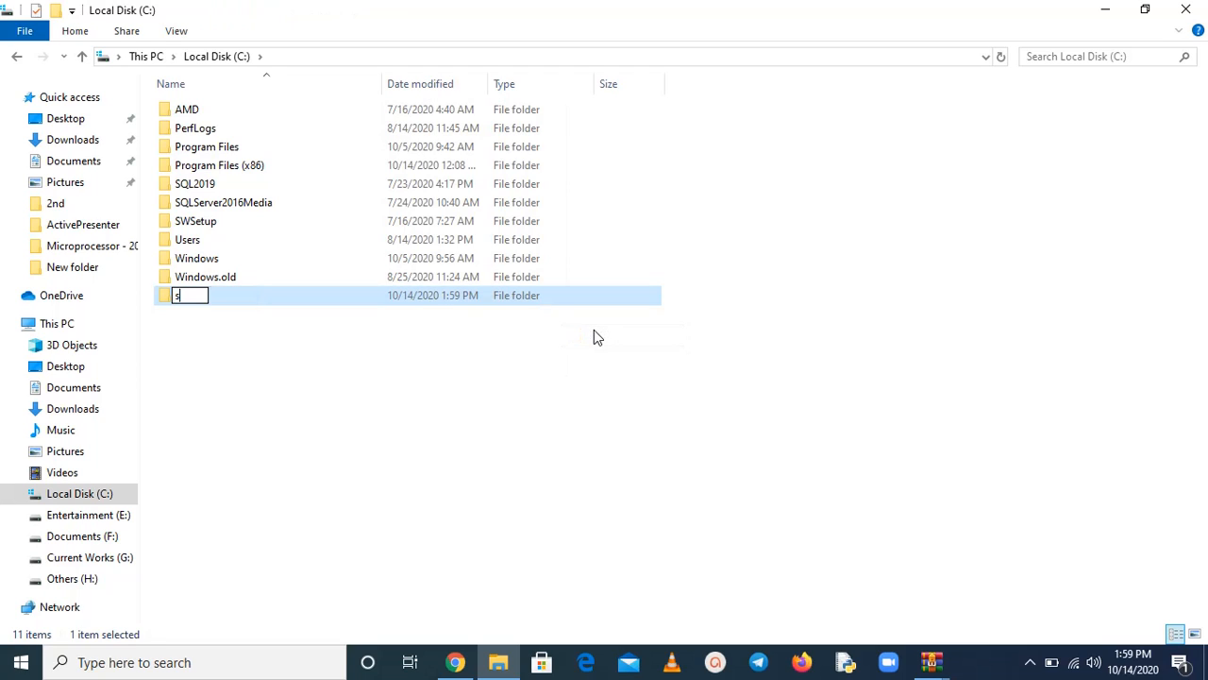
text(qlite)
click(426, 399)
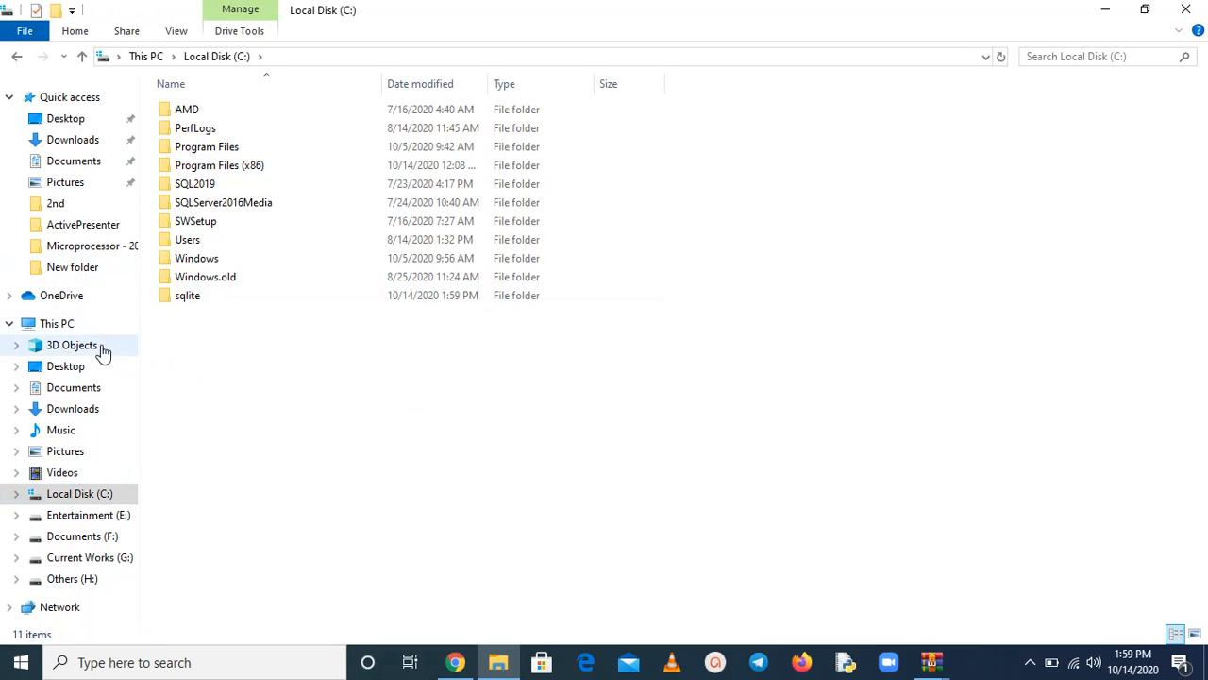
- Copy the sqlite-tools-win32-x86-3330000 archive from Downloads into C:\sqlite and extract it there
click(83, 411)
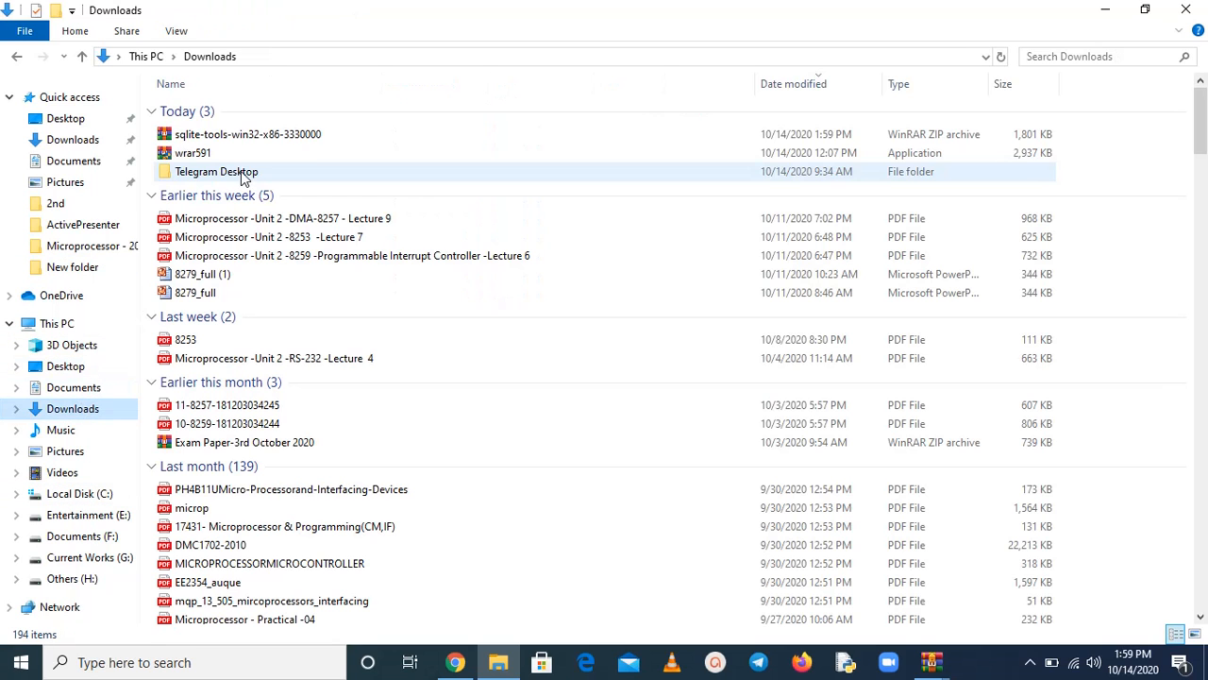
click(225, 138)
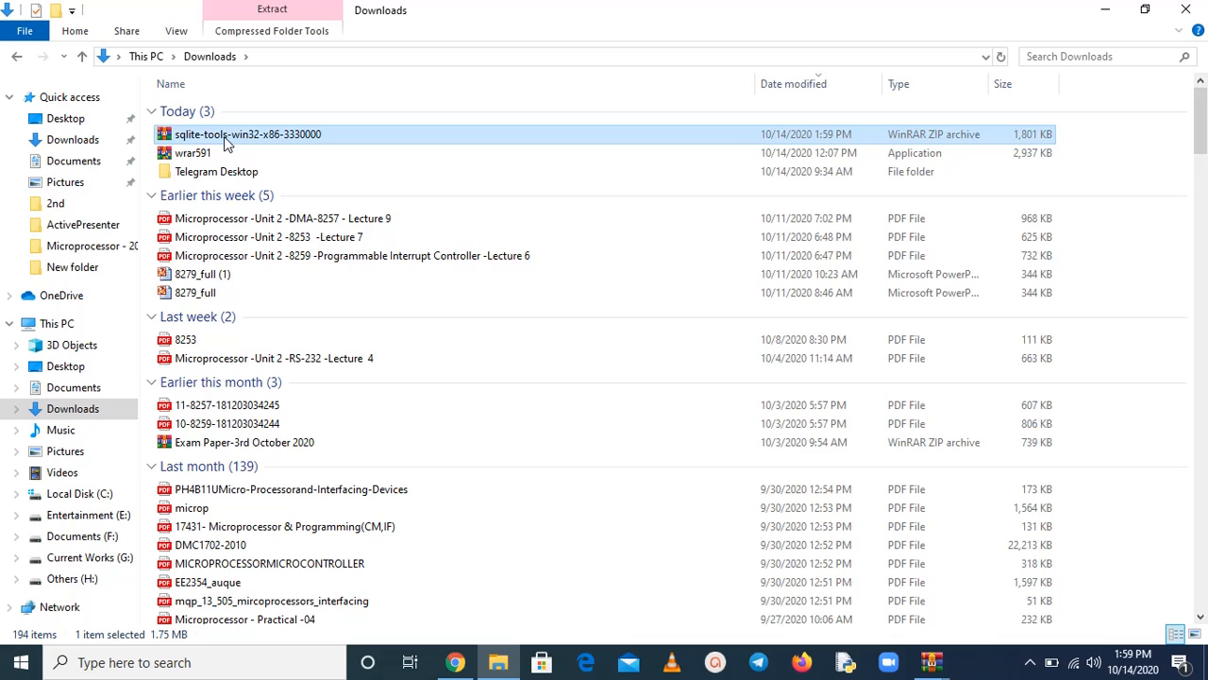
right_click(226, 142)
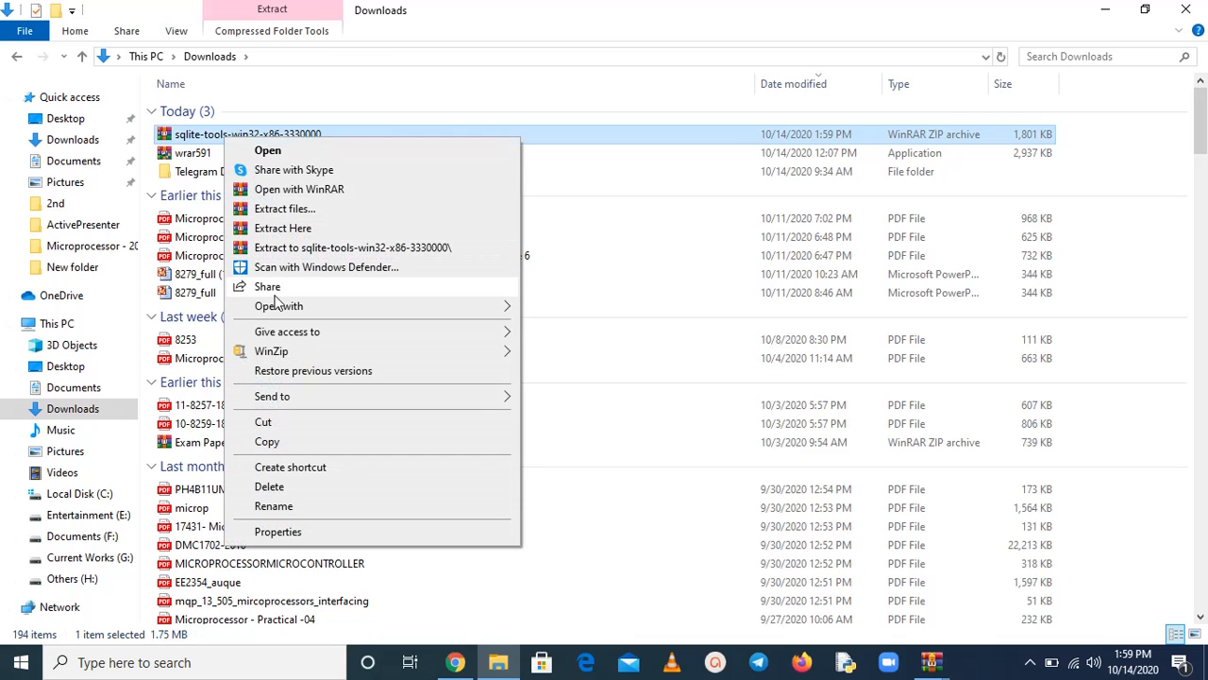
click(279, 444)
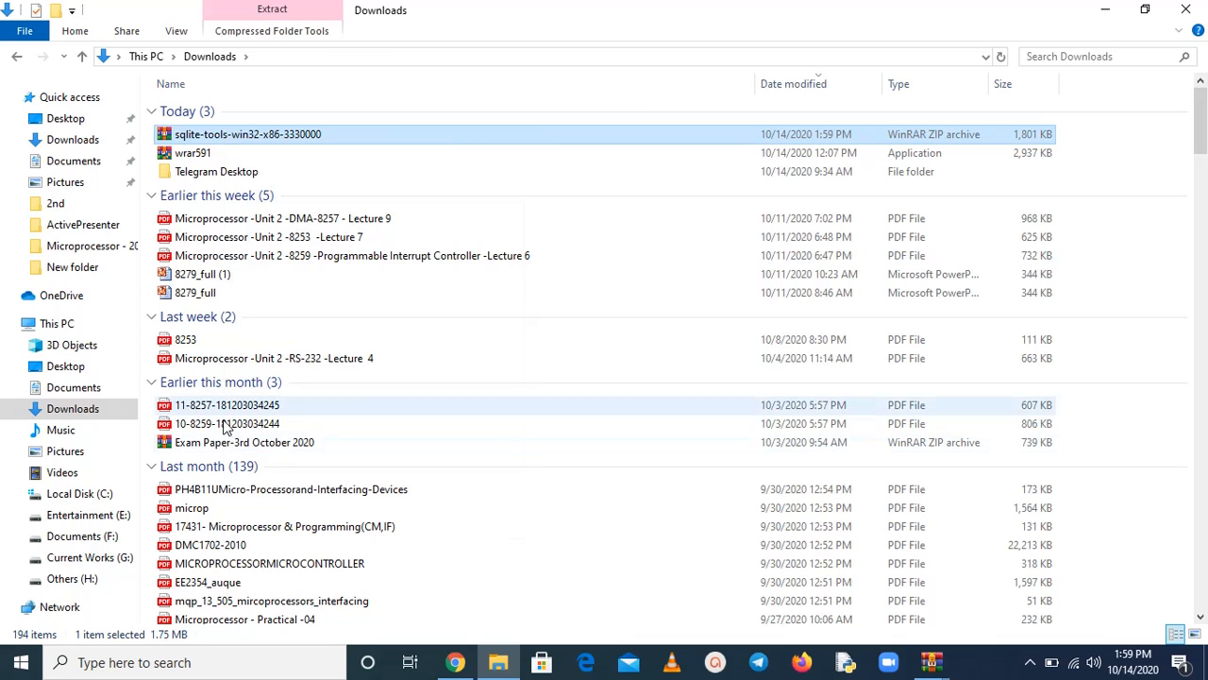
click(101, 495)
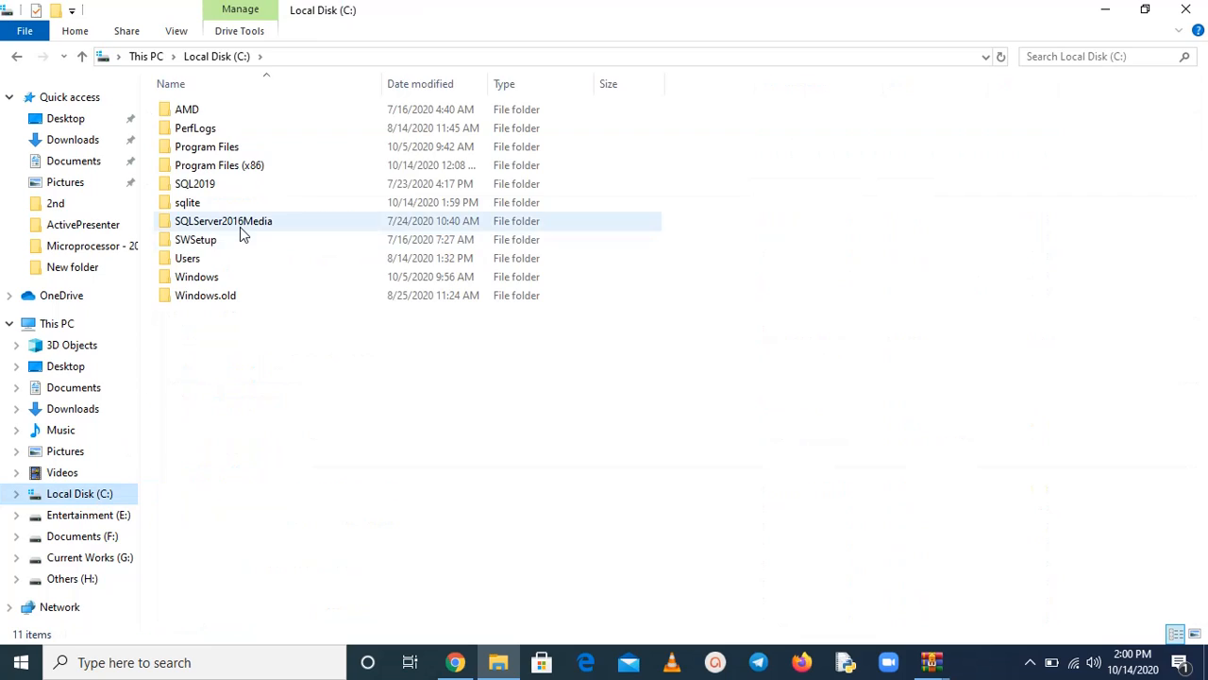
double_click(185, 202)
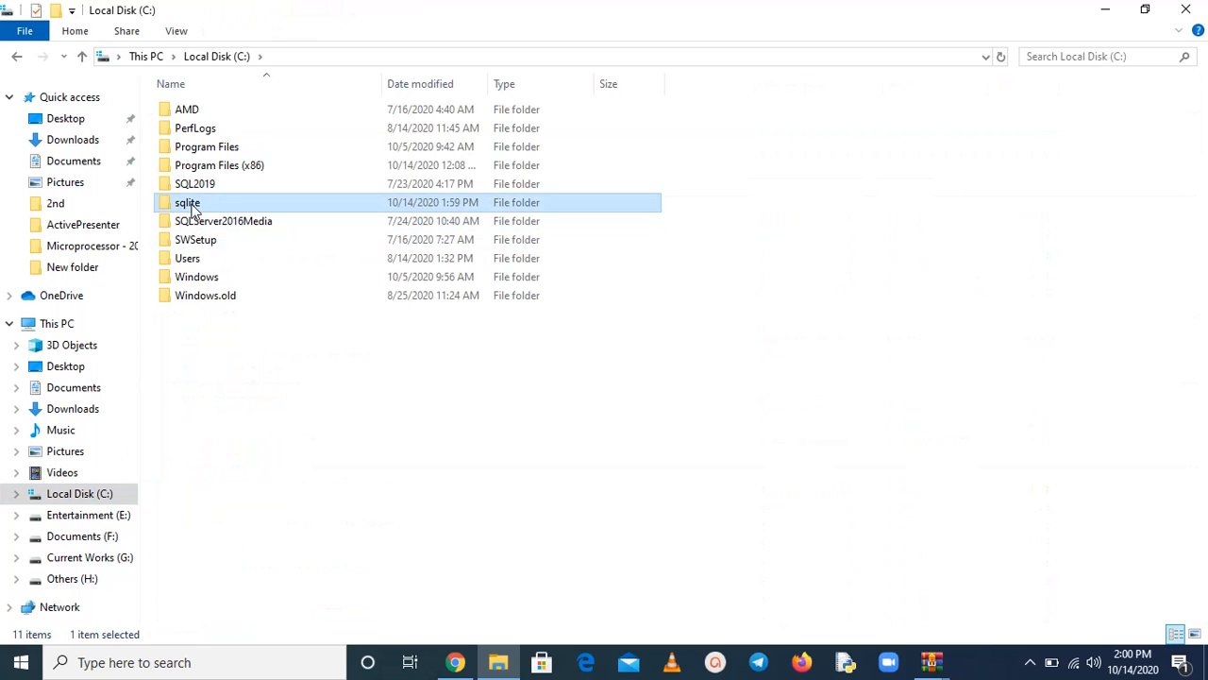
right_click(329, 216)
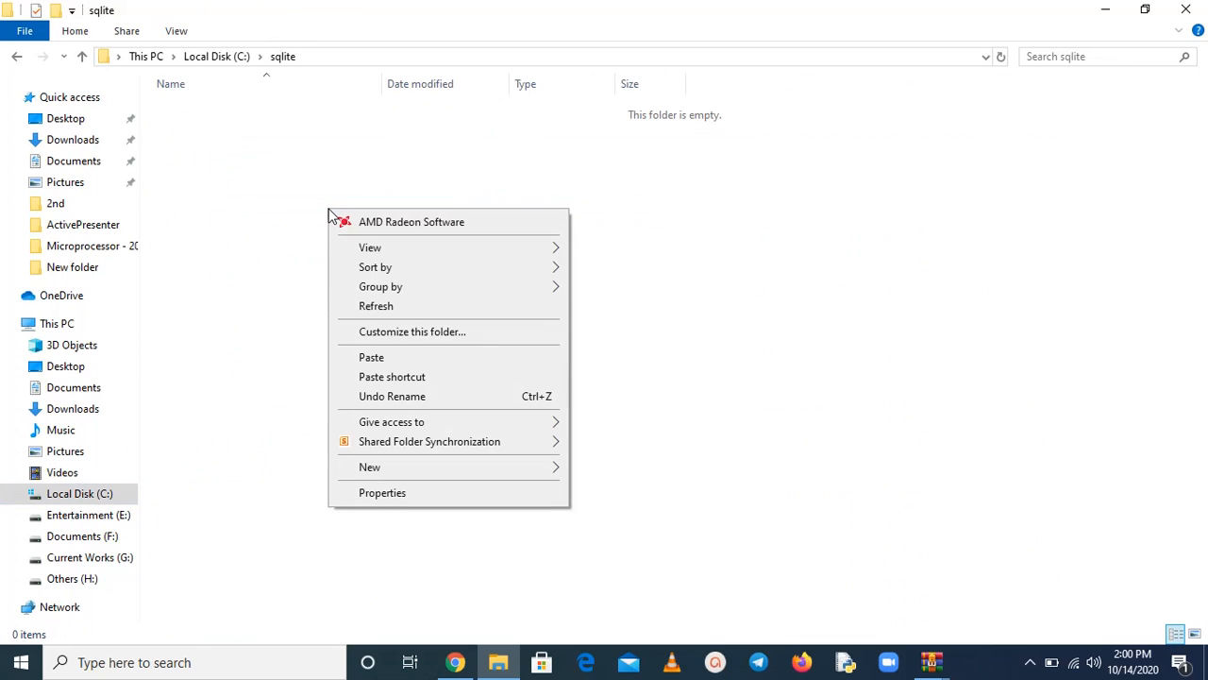
click(379, 355)
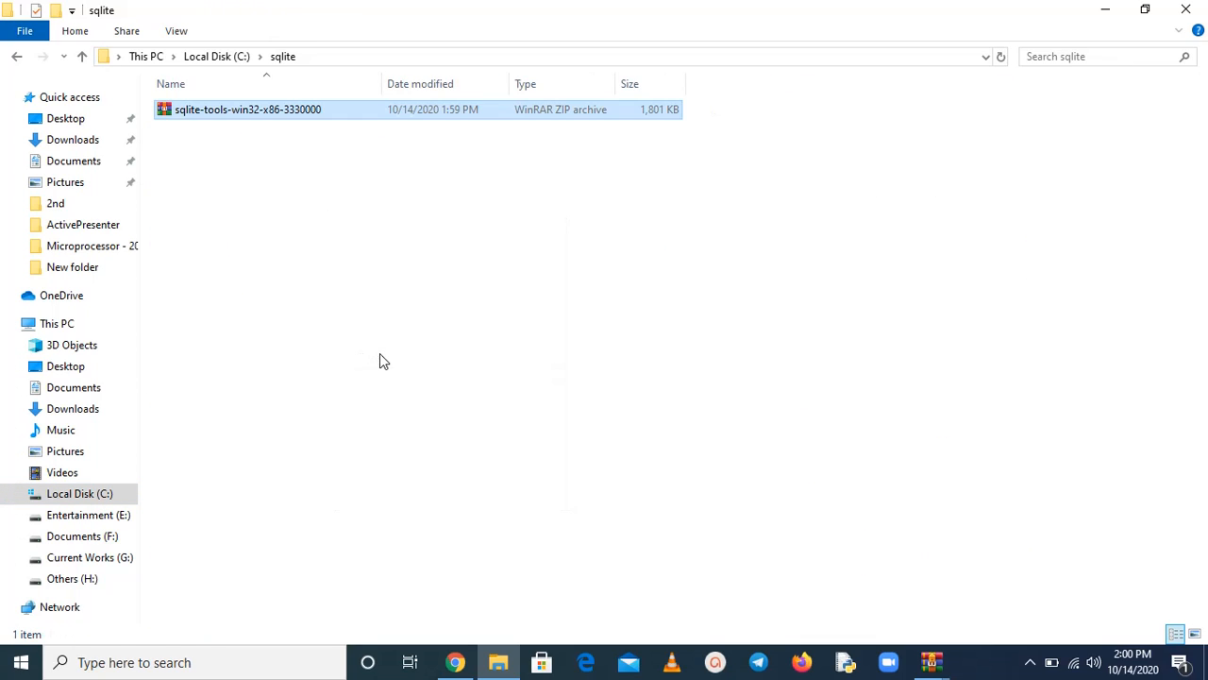
right_click(247, 111)
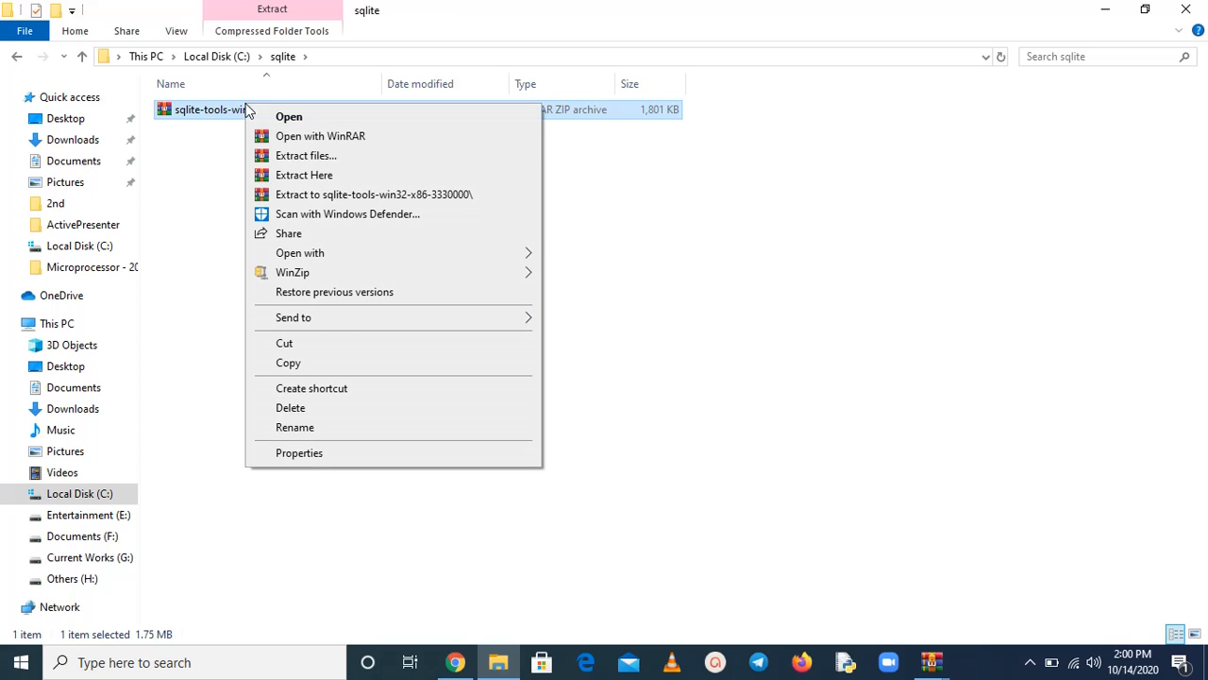
click(296, 176)
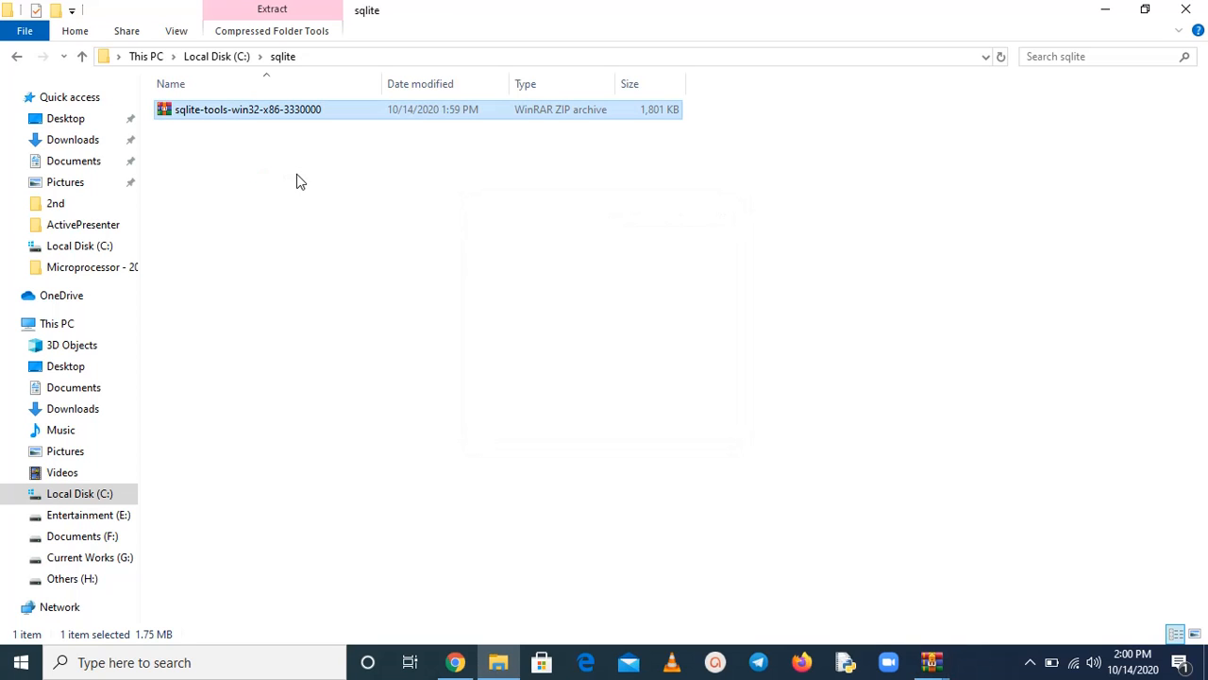
- Open the sqlite-tools archive and its inner folder in WinRAR, and launch sqlite3.exe
double_click(254, 129)
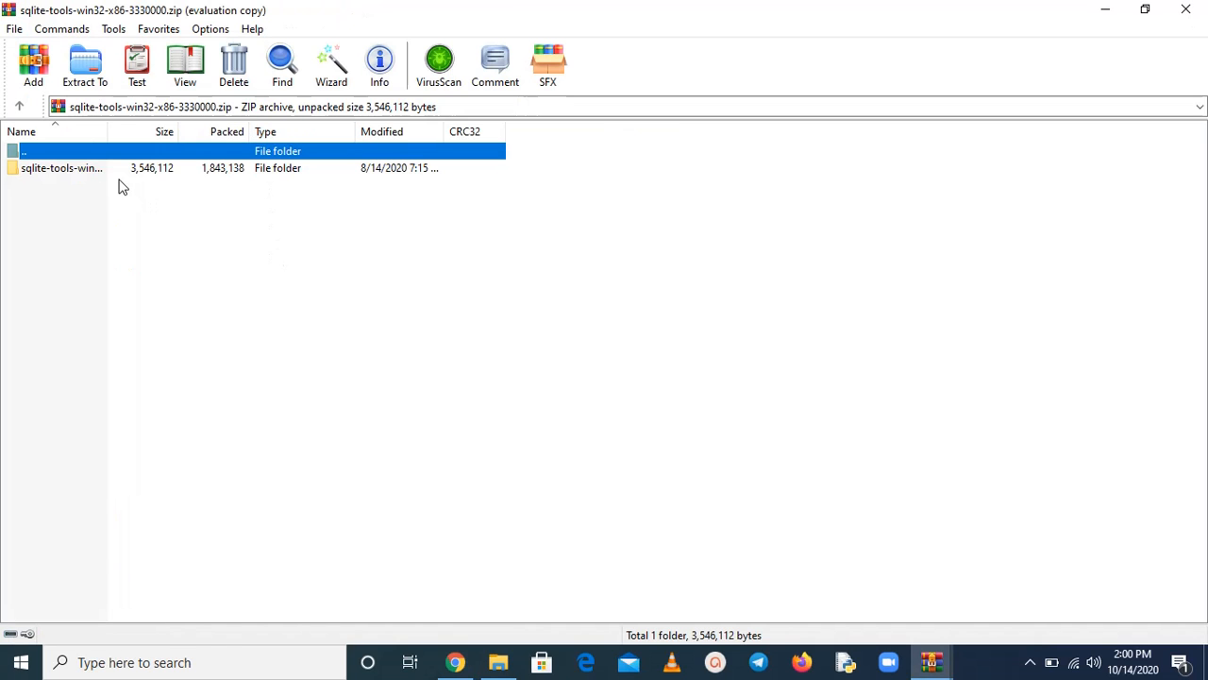
double_click(98, 175)
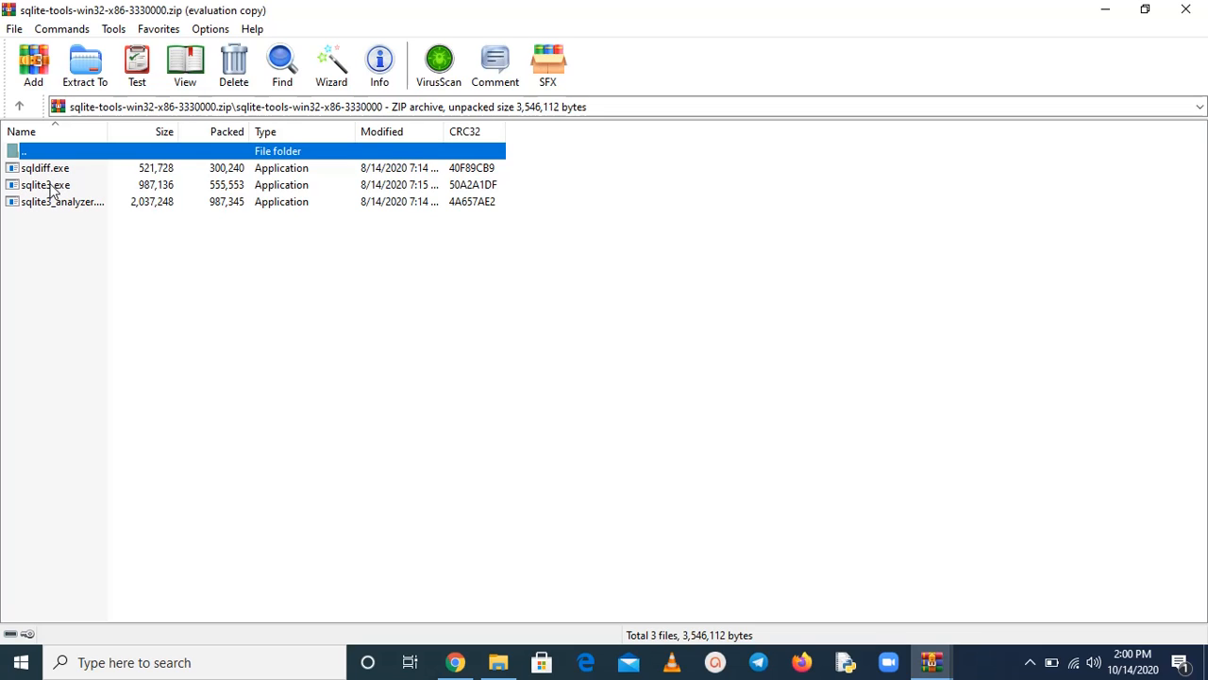
double_click(52, 185)
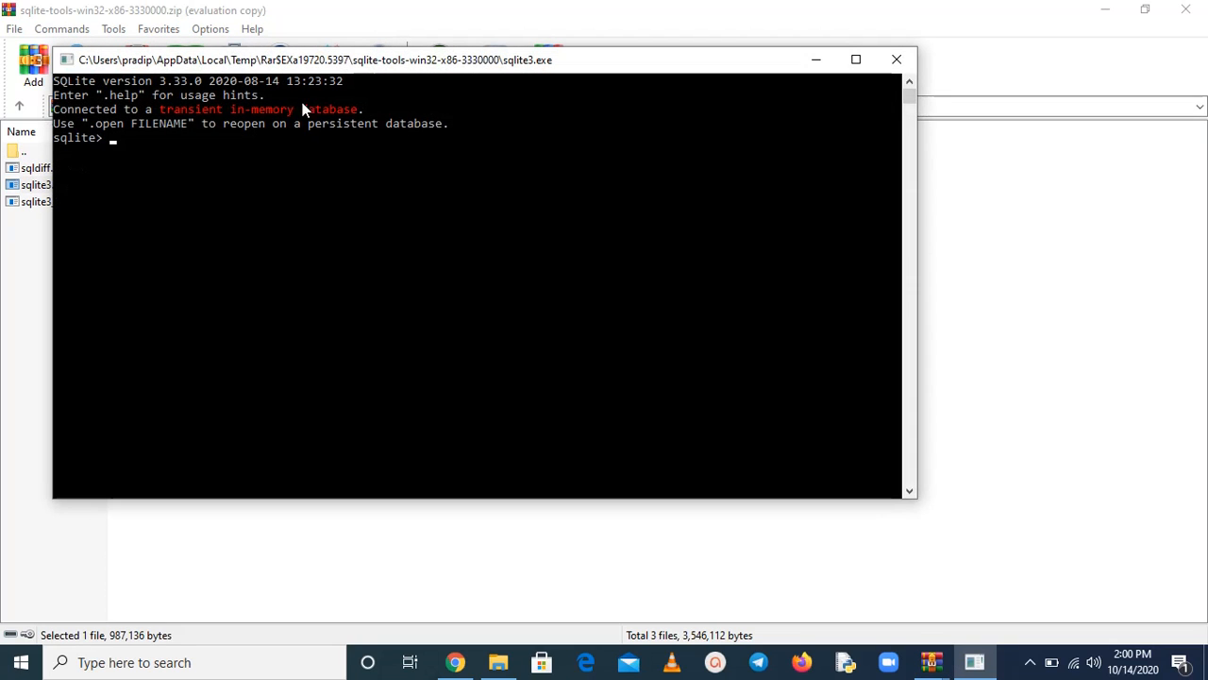
drag(326, 60, 430, 63)
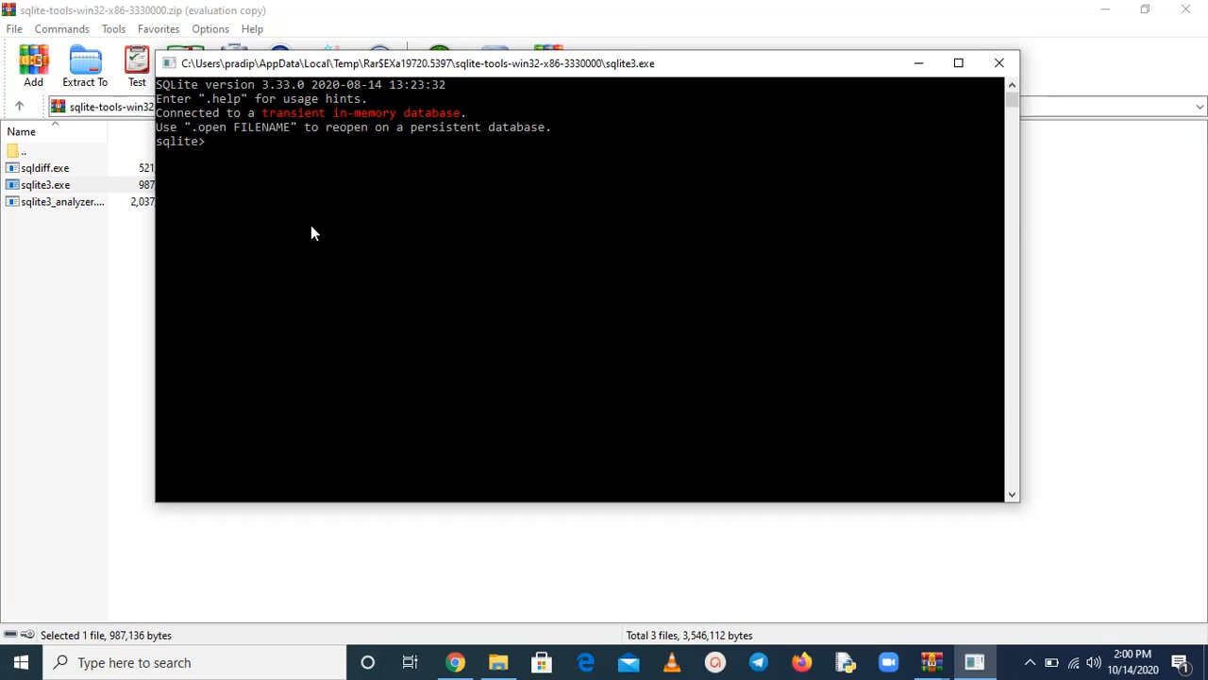
- List the SQLite shell commands with .help and exit the shell with .quit
text(.help)
key(Return)
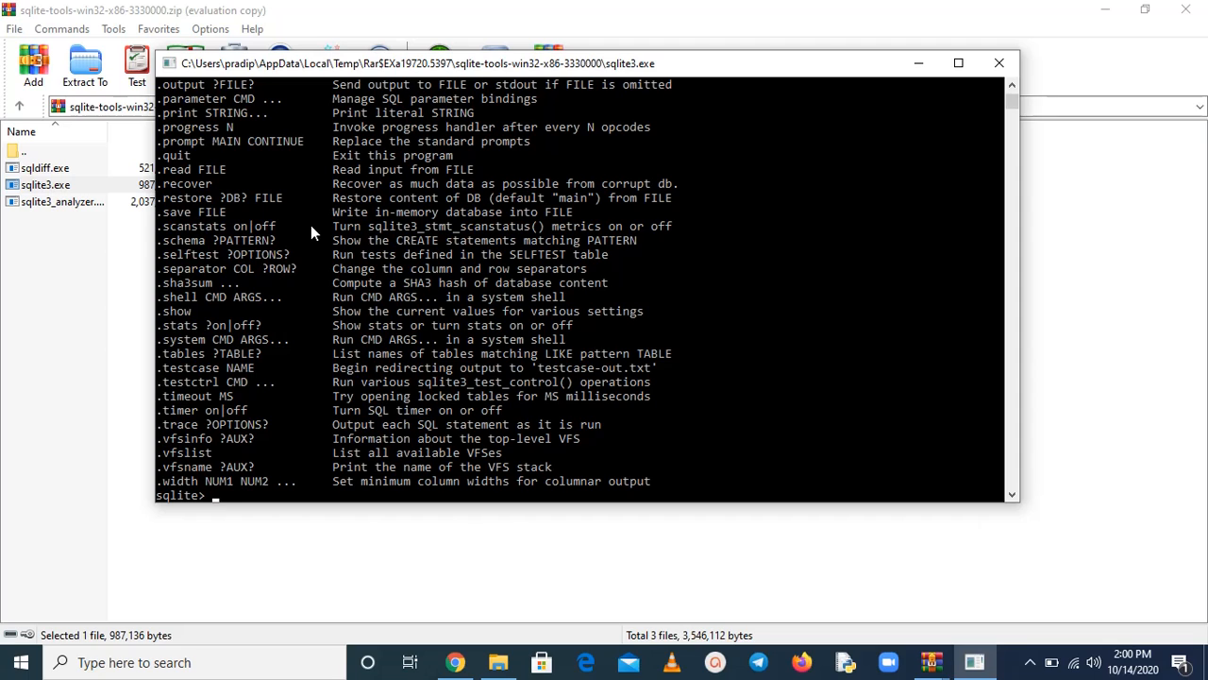
text(.quit)
key(Return)
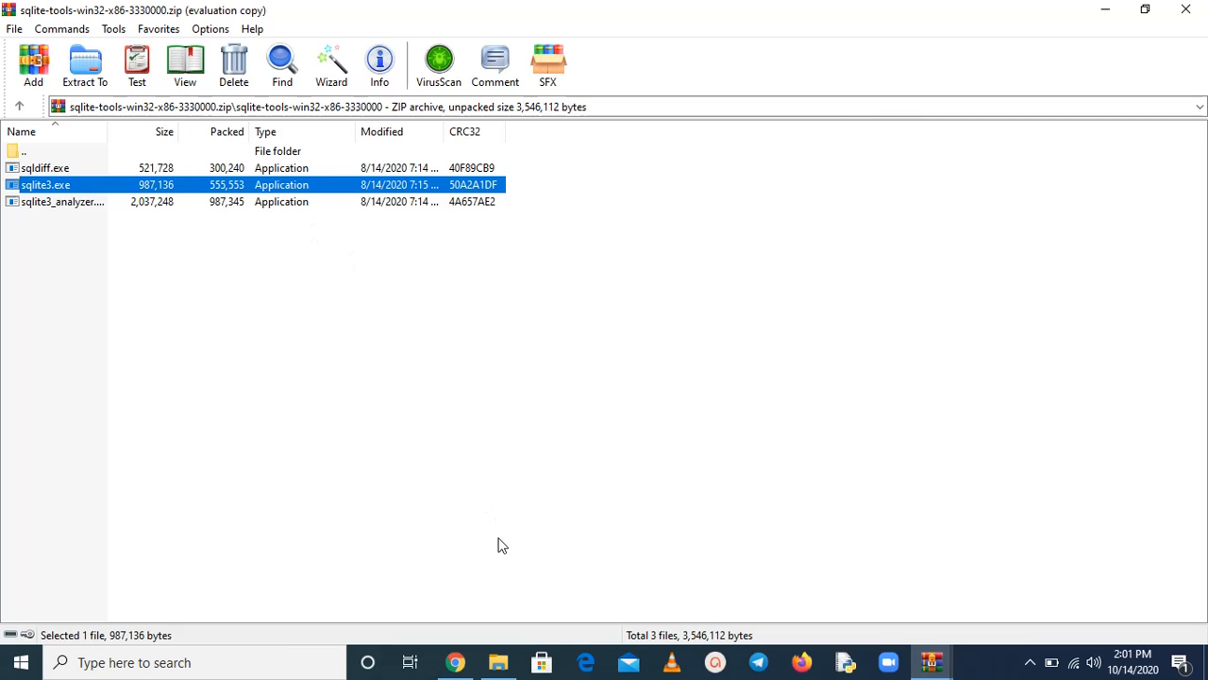
- Switch to Chrome, look through the "sqlite tool for windows" search results, and show the head of the SQLiteStudio home page
click(457, 662)
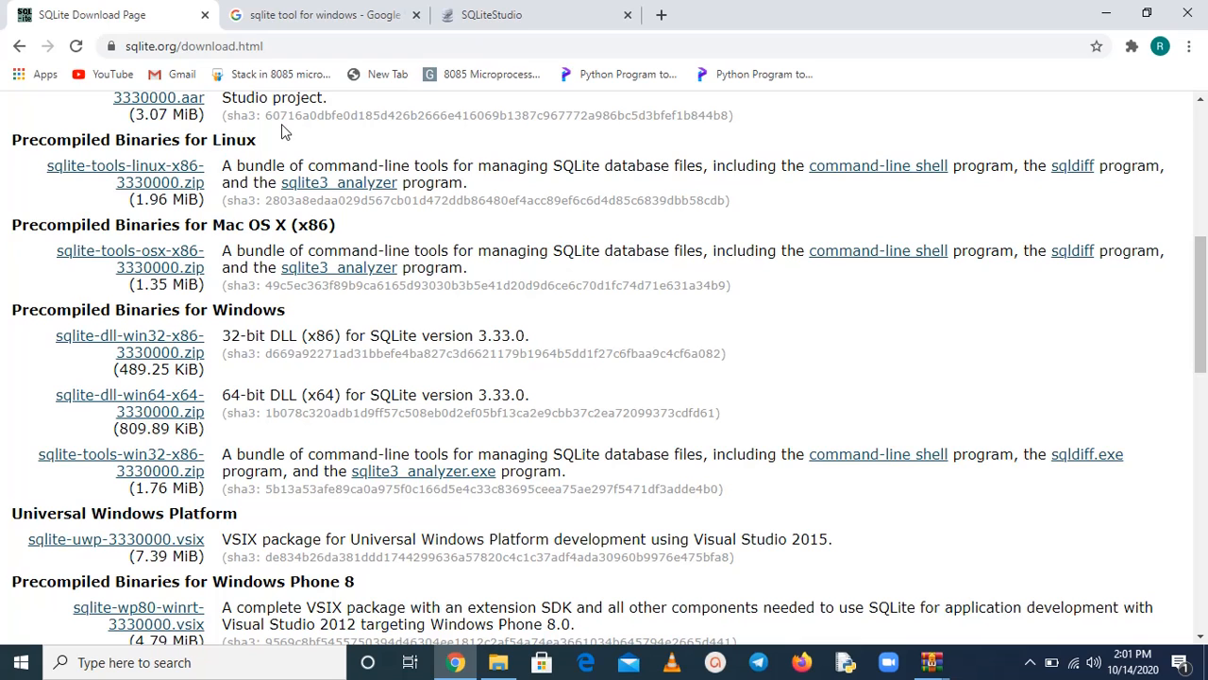
click(287, 18)
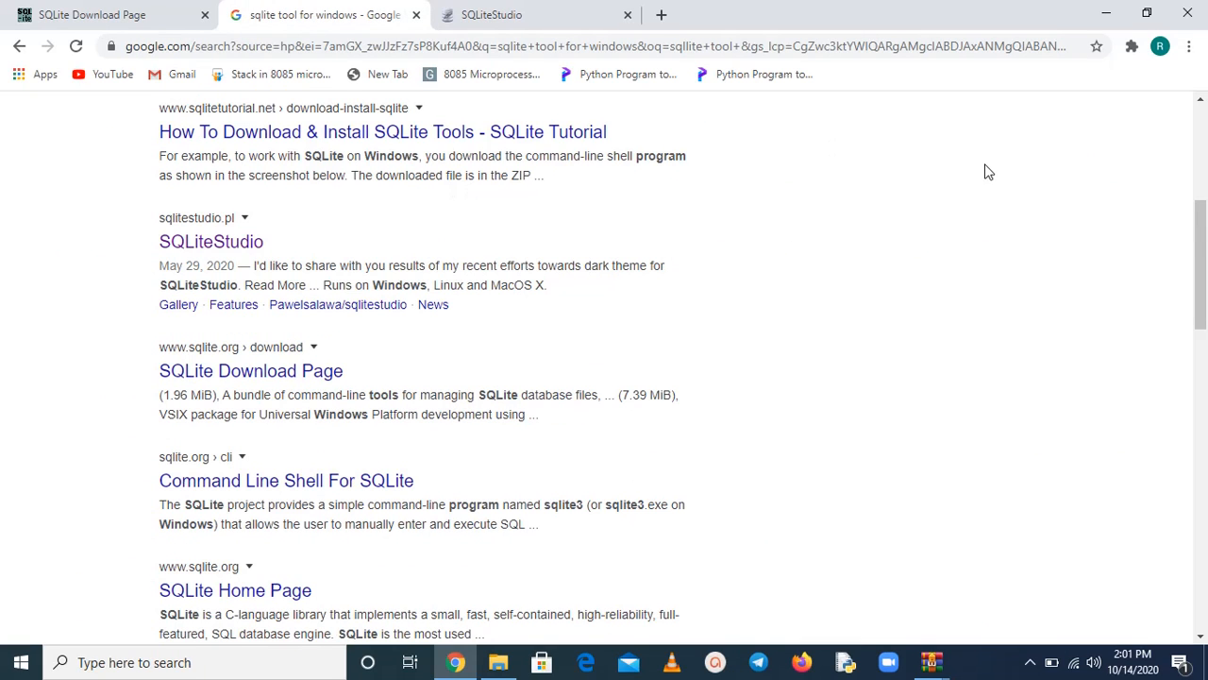
drag(1202, 210, 1204, 113)
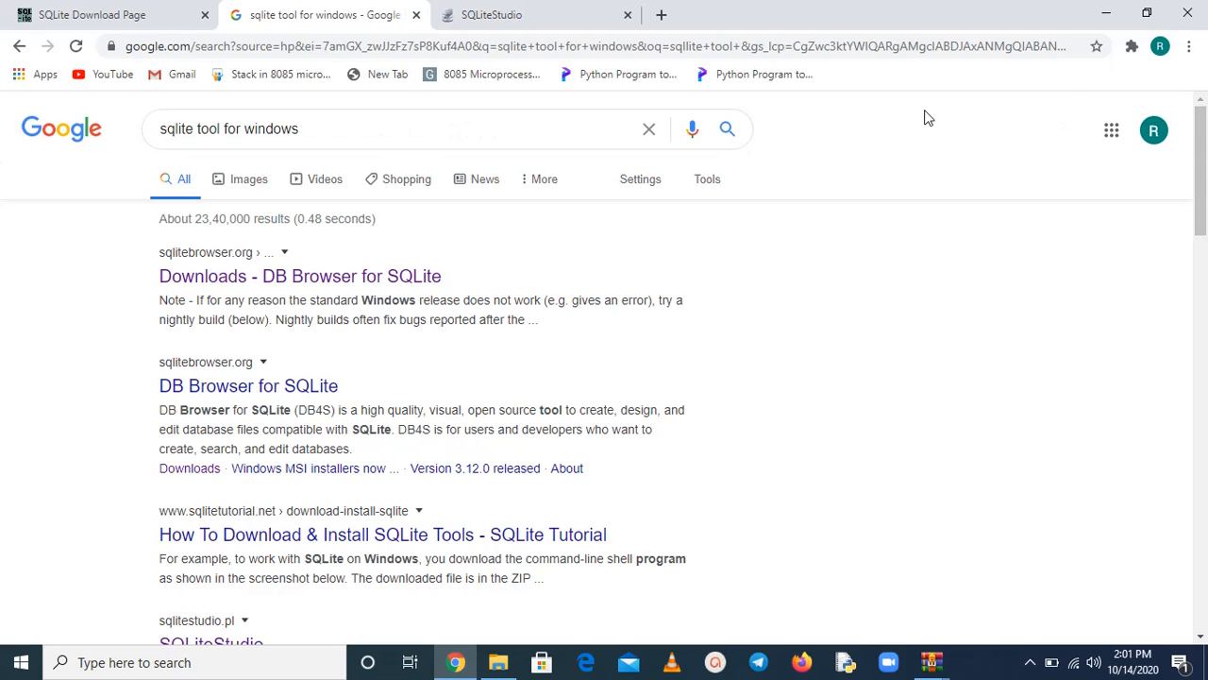
drag(1205, 147, 1200, 221)
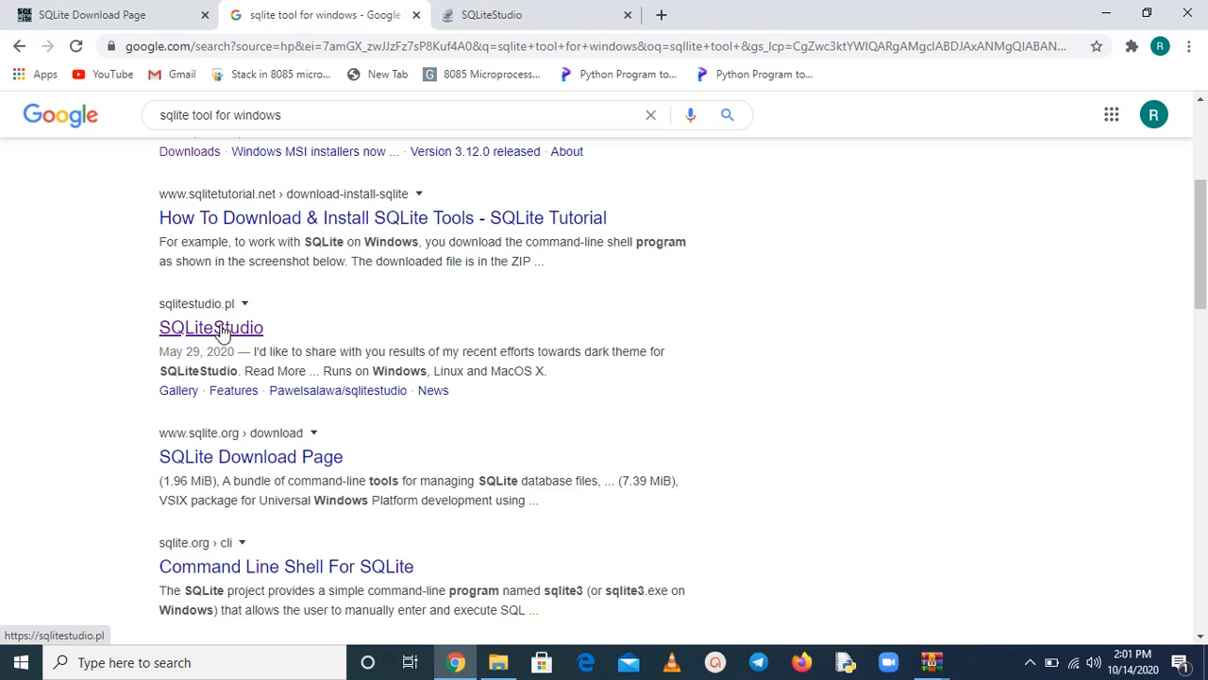
click(514, 21)
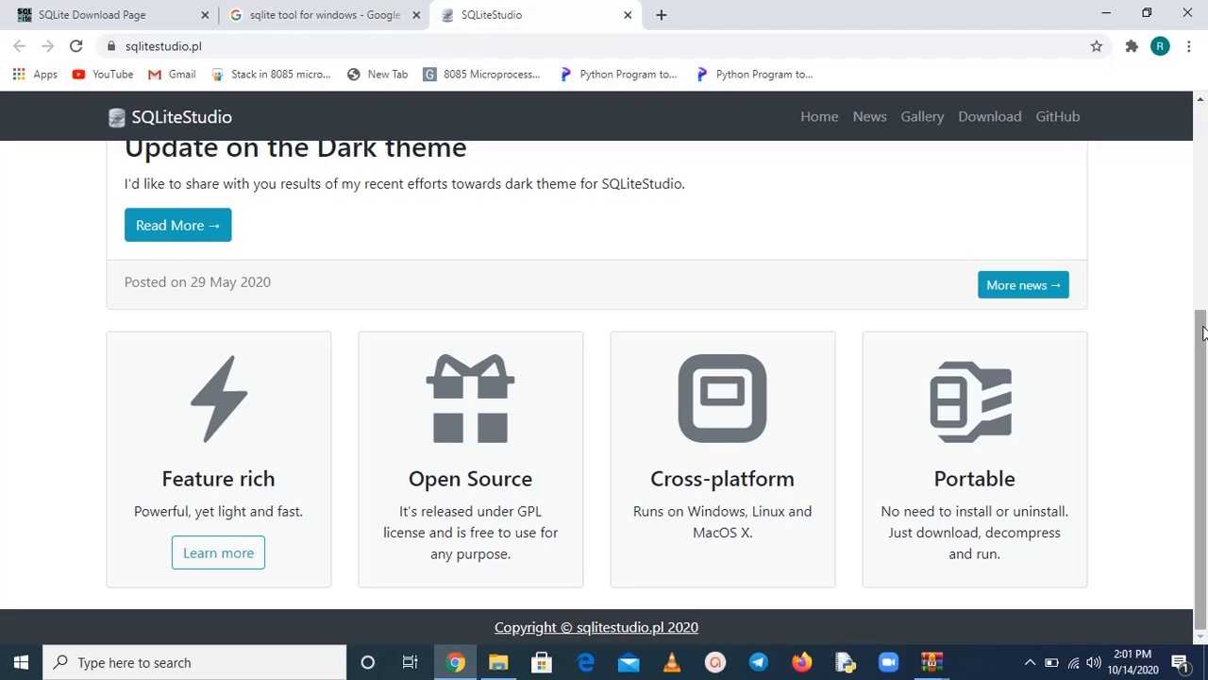
scroll(1201, 165, up, 4)
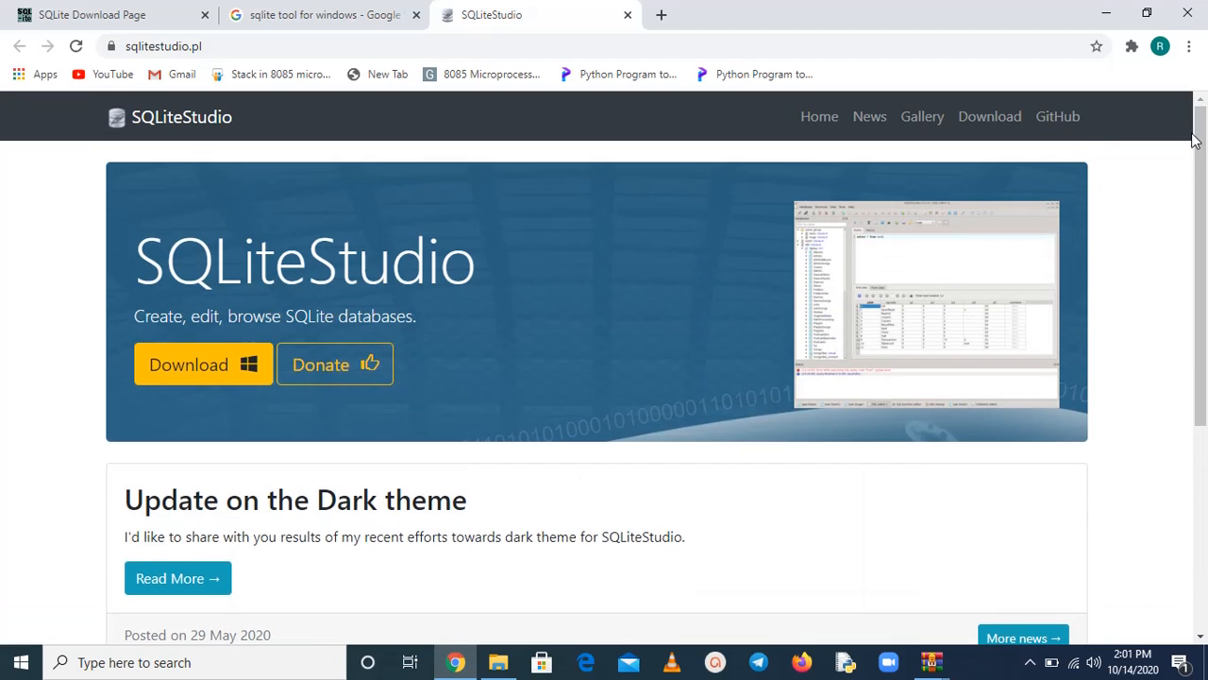
- Download SQLiteStudio-3.2.1.zip for Windows from the SQLiteStudio home page and open the Downloads folder in File Explorer
click(196, 366)
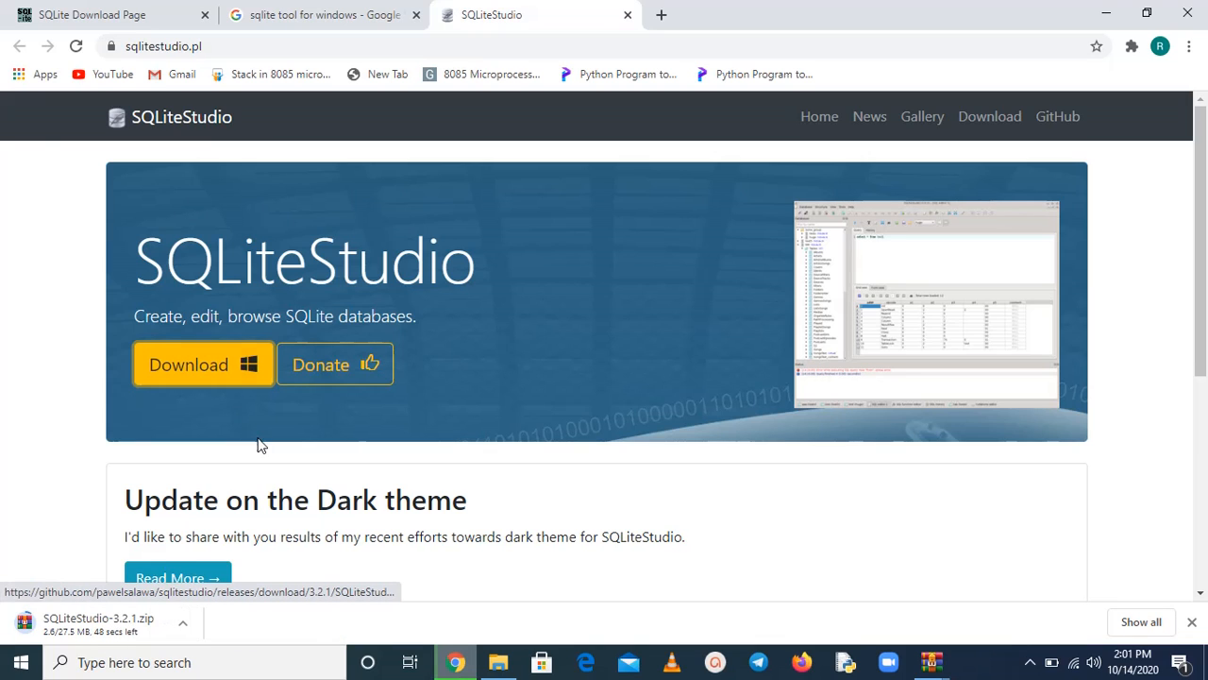
click(501, 662)
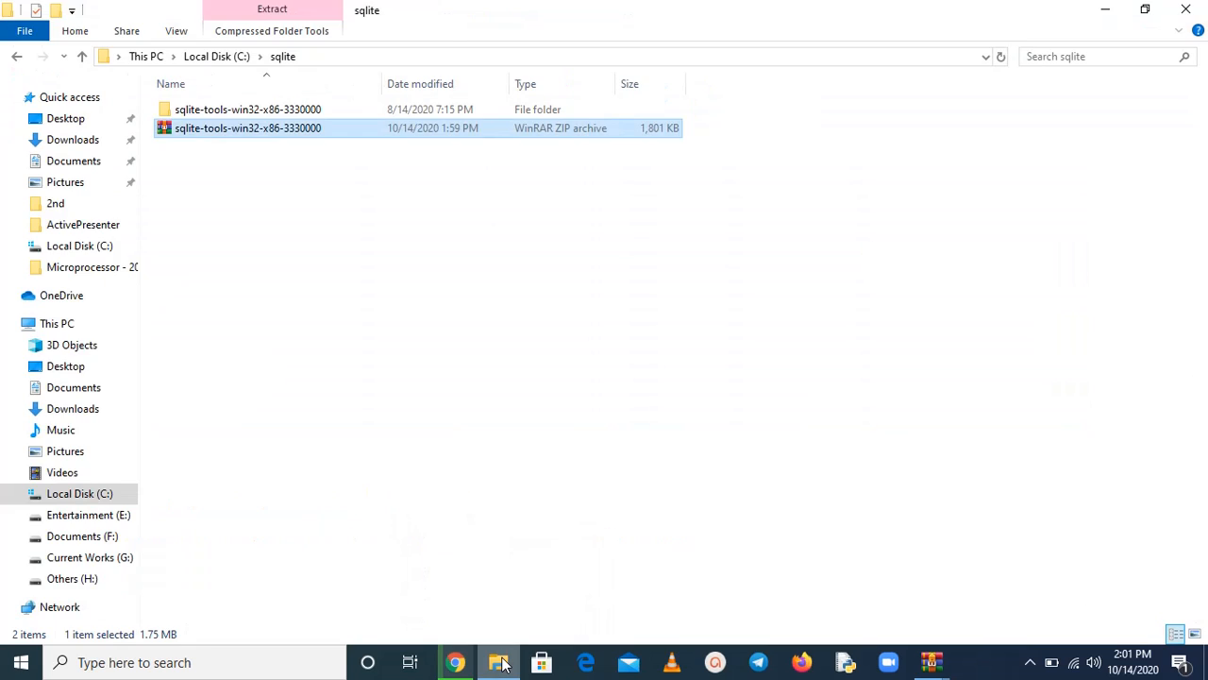
click(501, 662)
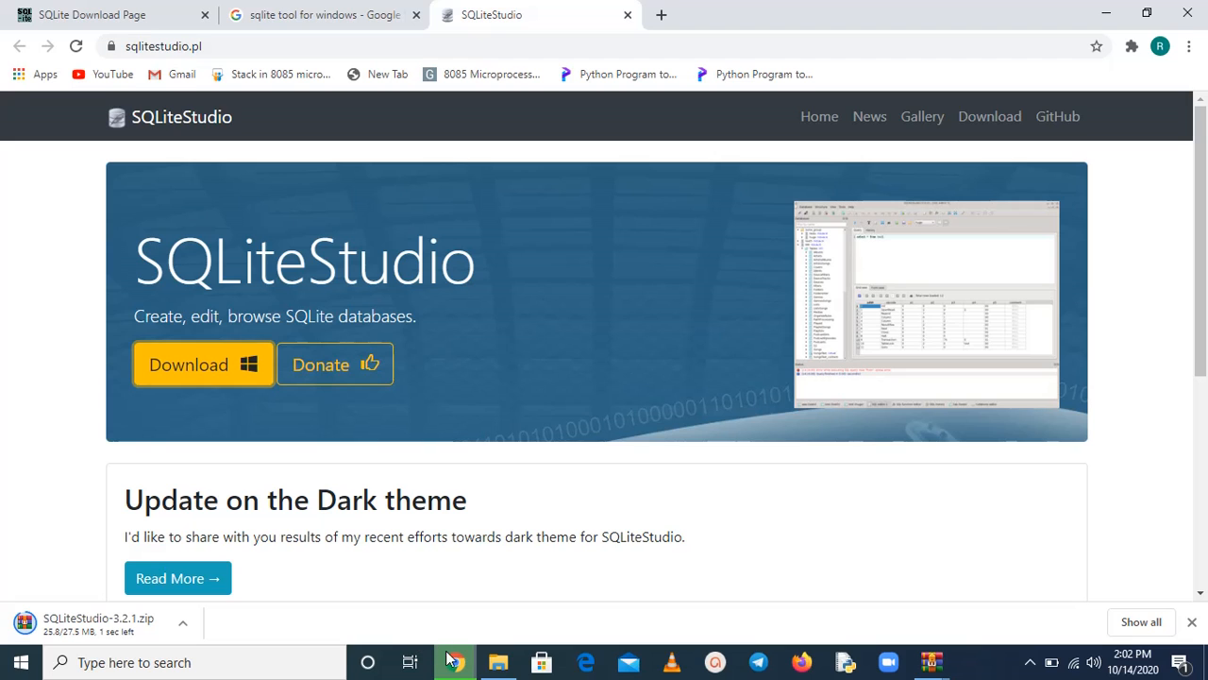
click(501, 665)
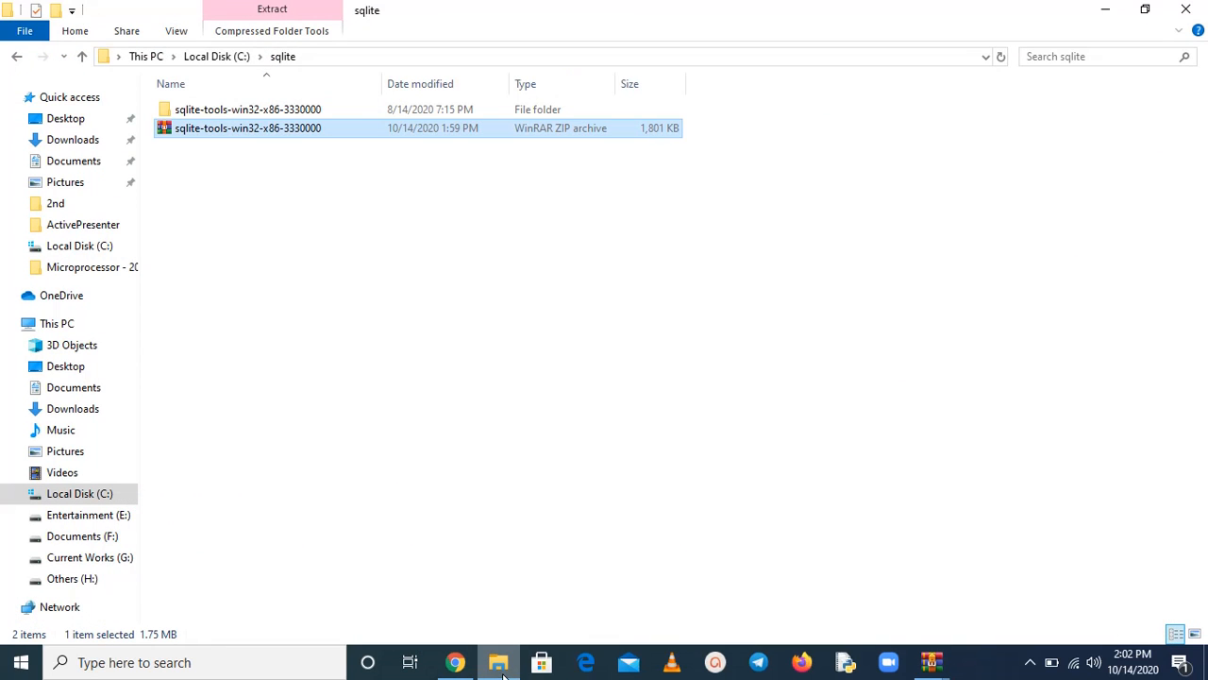
click(83, 415)
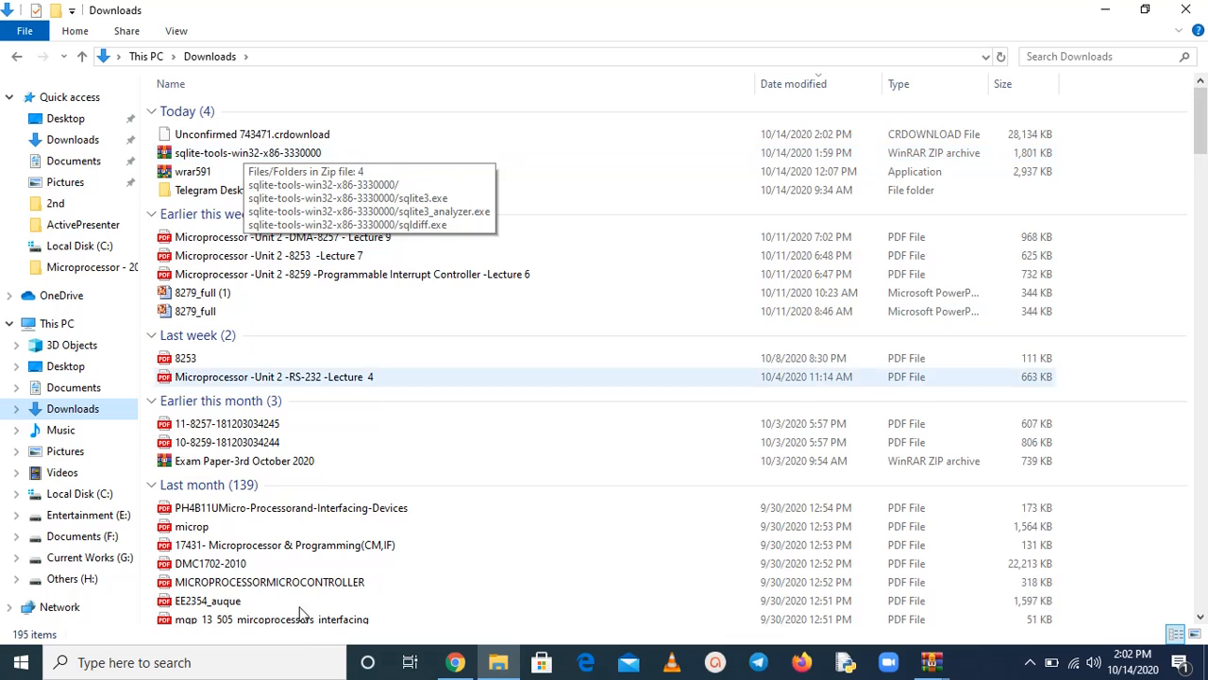
click(450, 667)
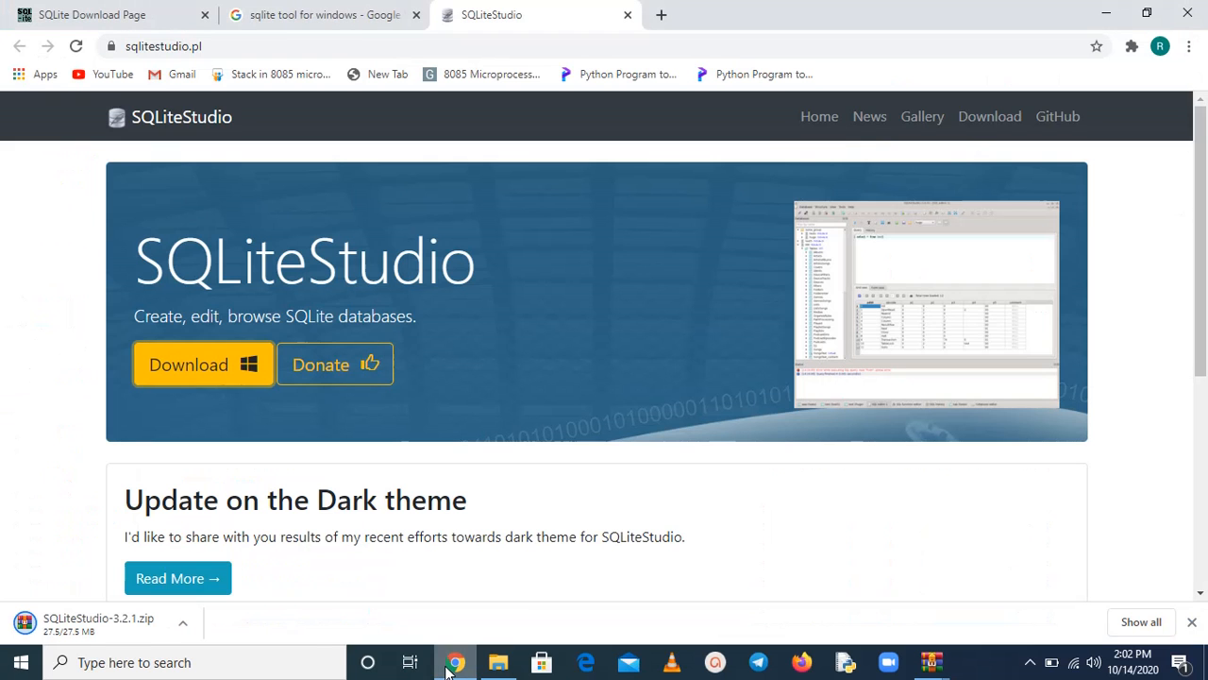
click(451, 664)
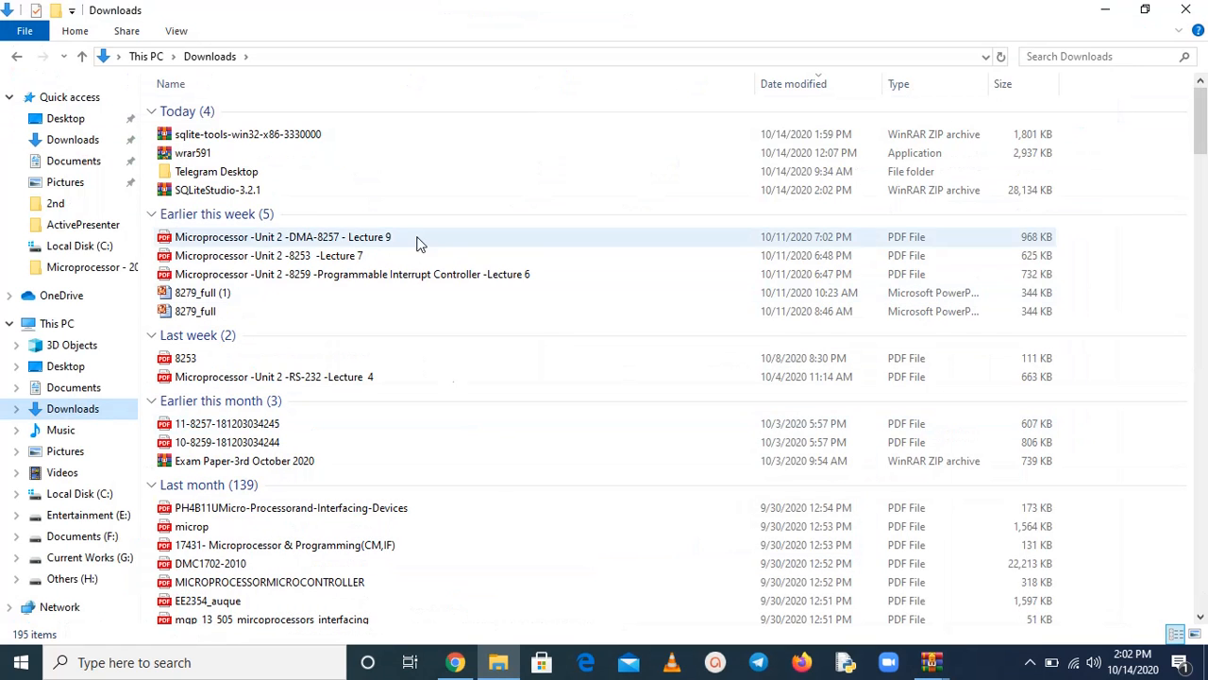
click(276, 137)
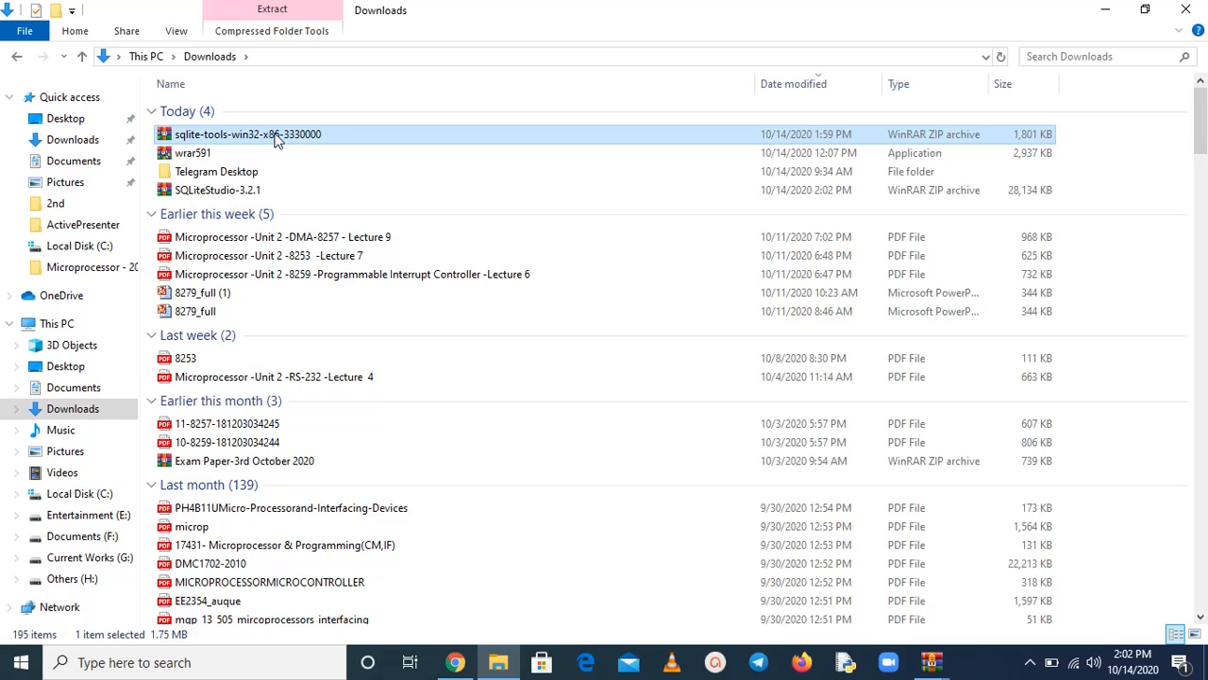
right_click(276, 139)
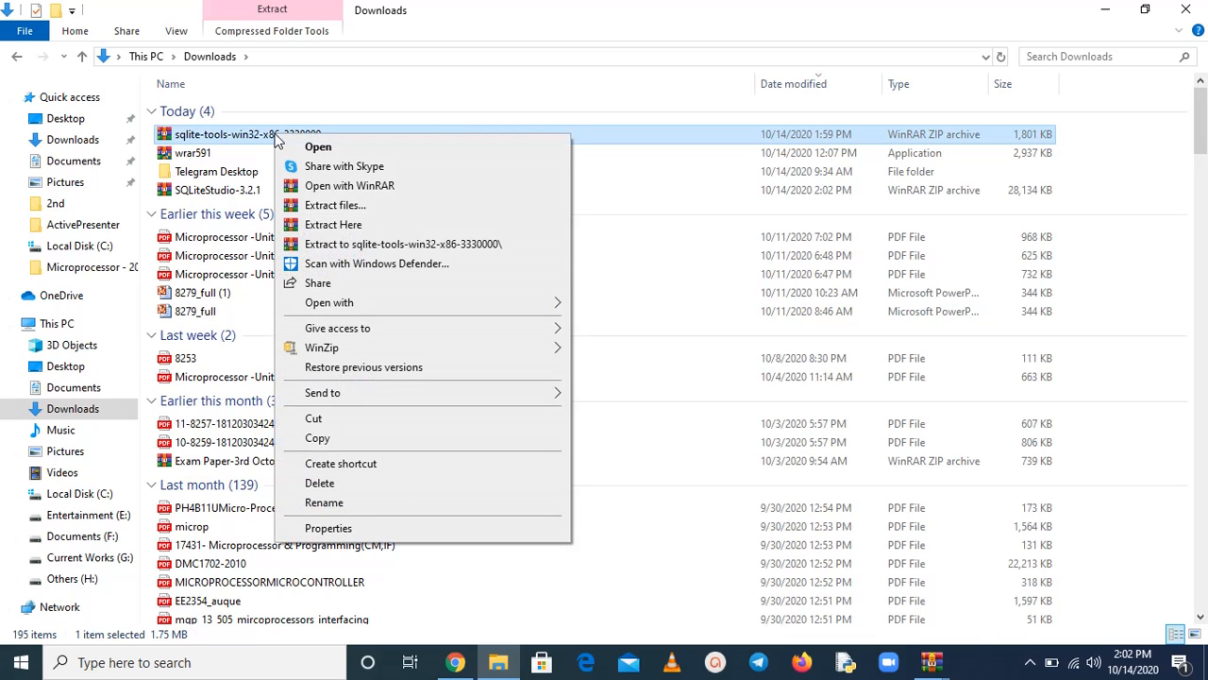
click(338, 442)
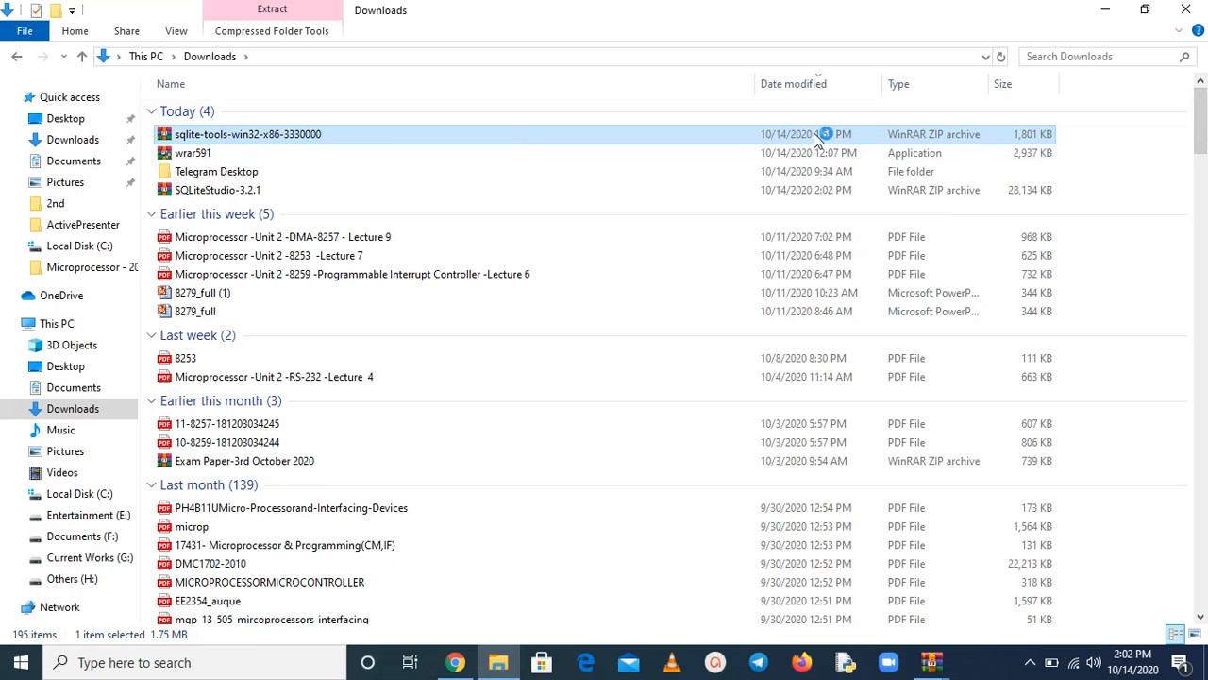
- Copy the SQLiteStudio-3.2.1 archive from Downloads into C:\sqlite and extract it there
click(243, 191)
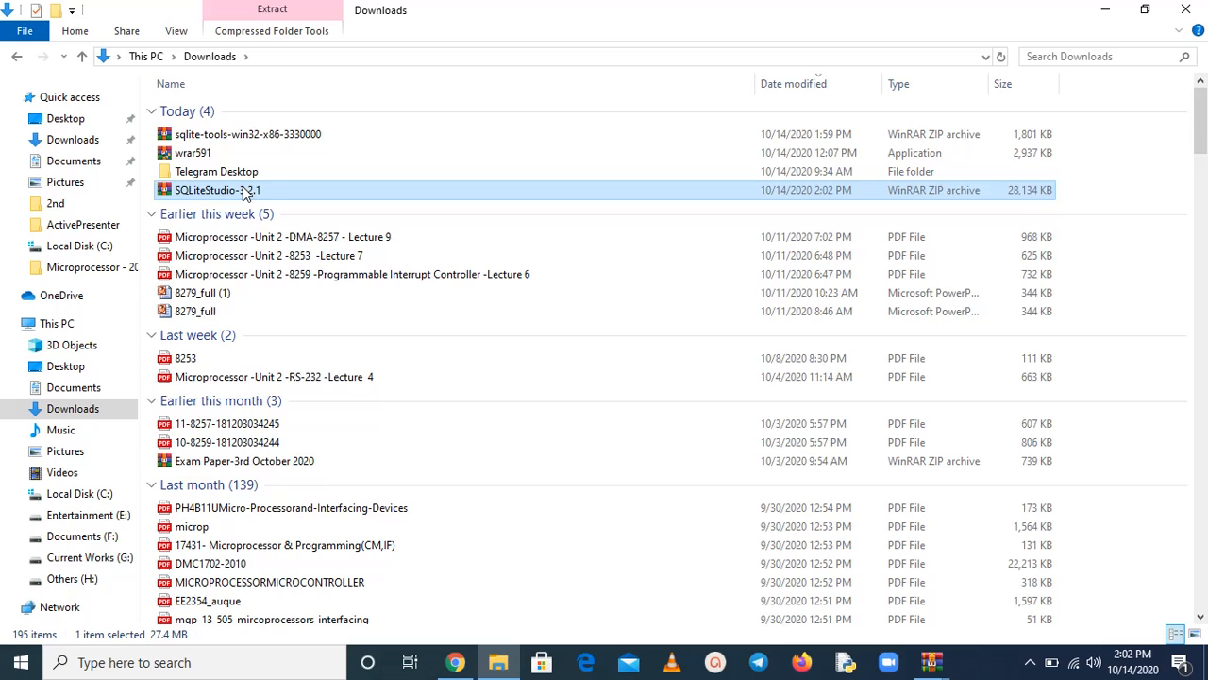
right_click(243, 191)
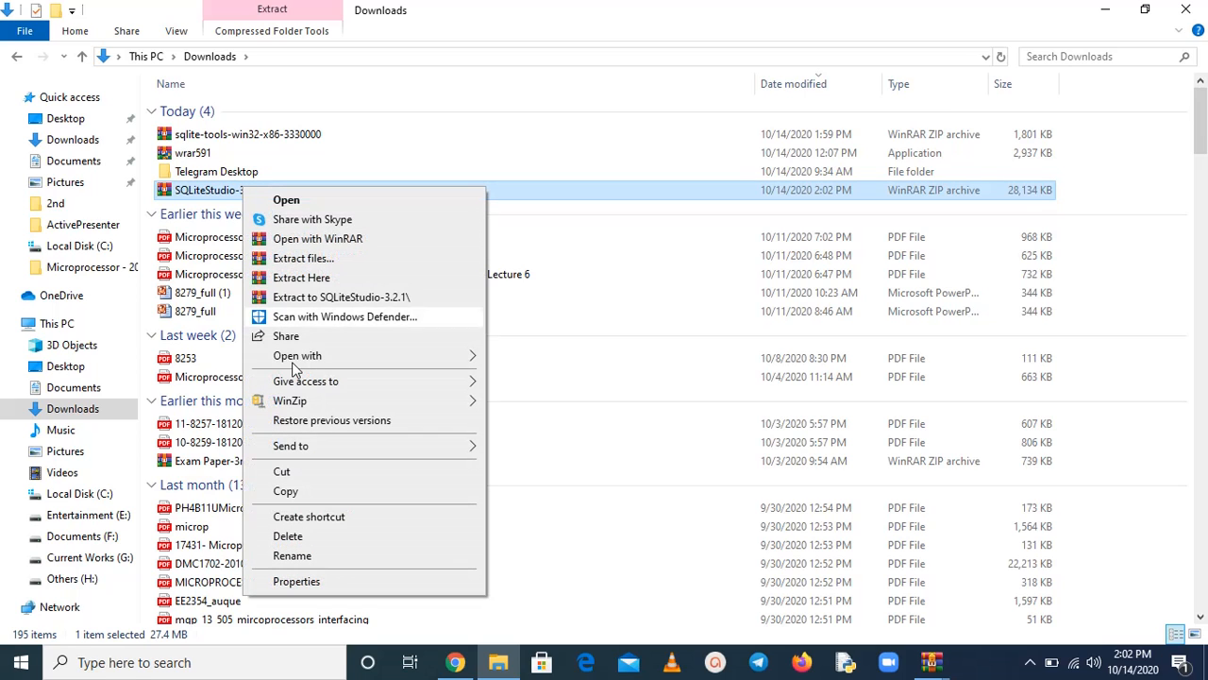
click(300, 491)
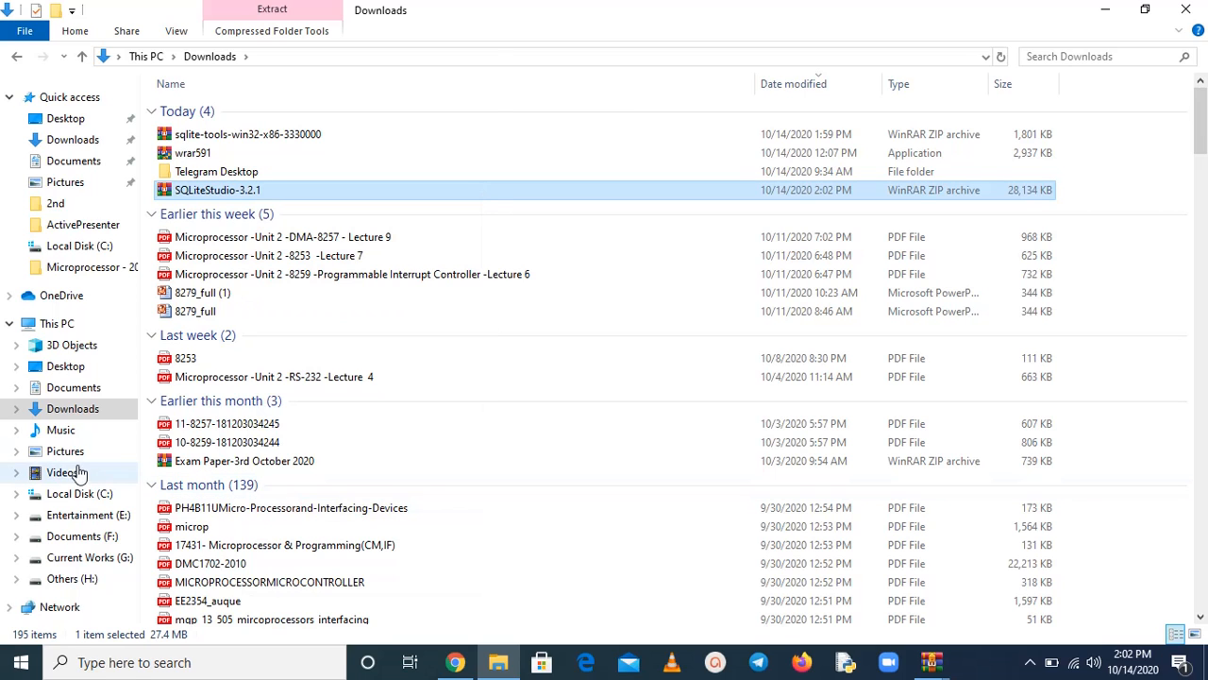
click(80, 494)
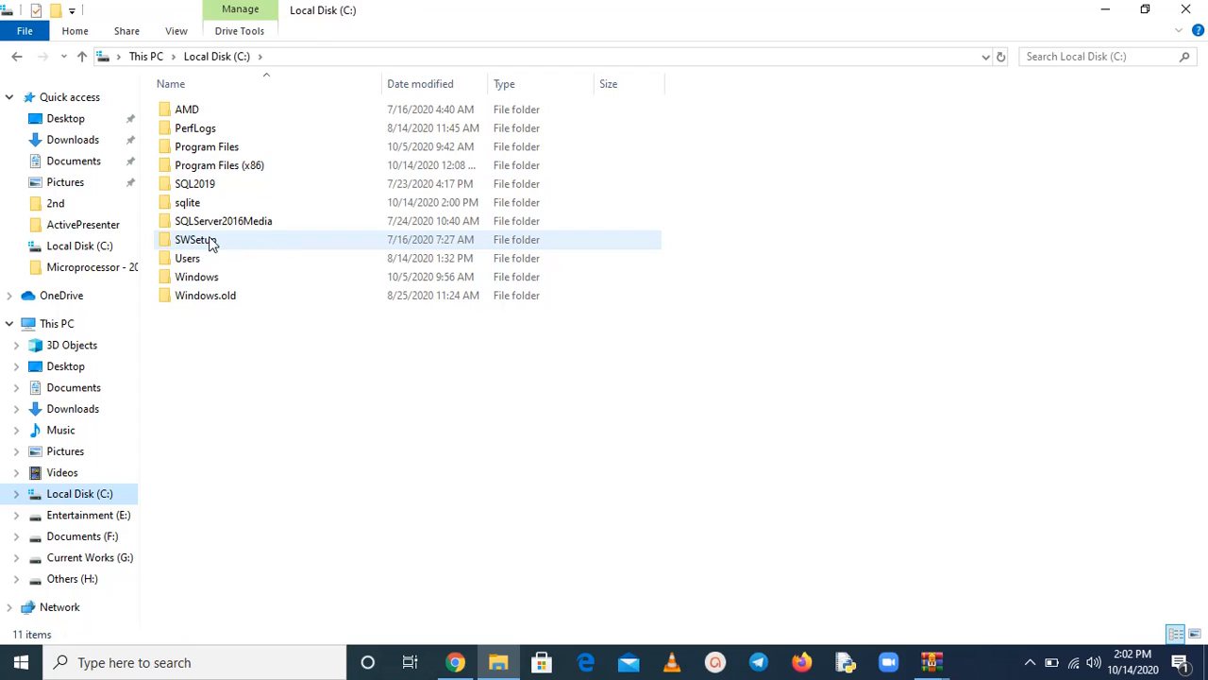
double_click(192, 202)
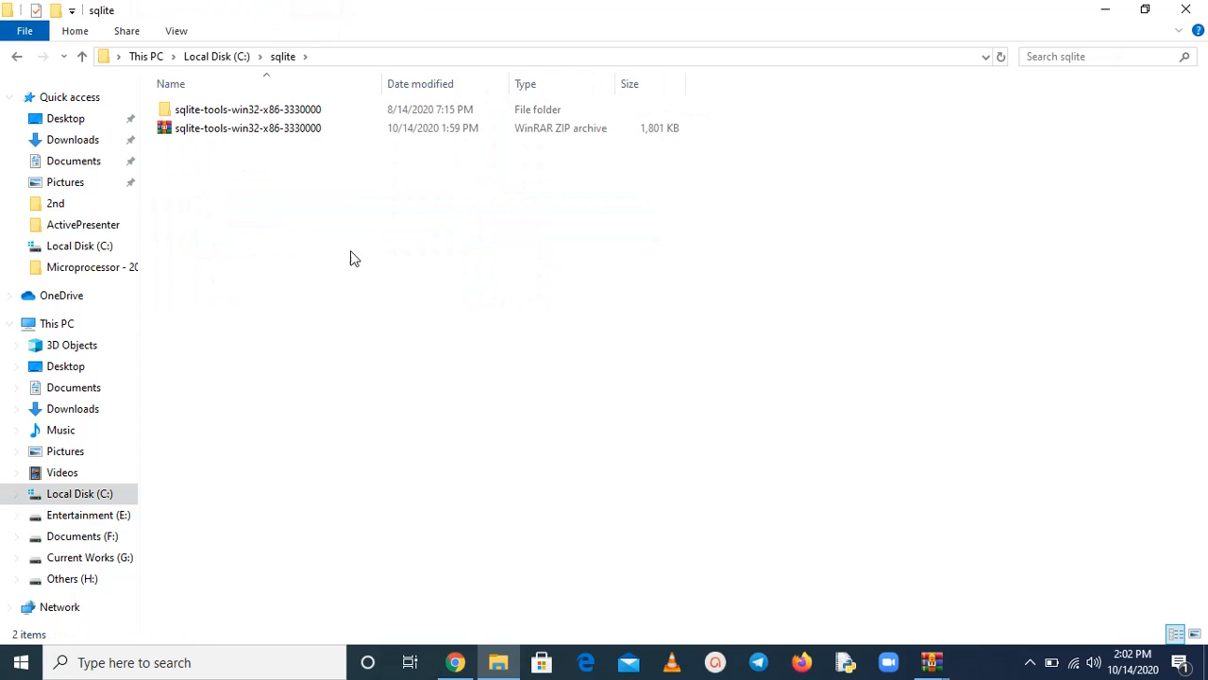
right_click(353, 252)
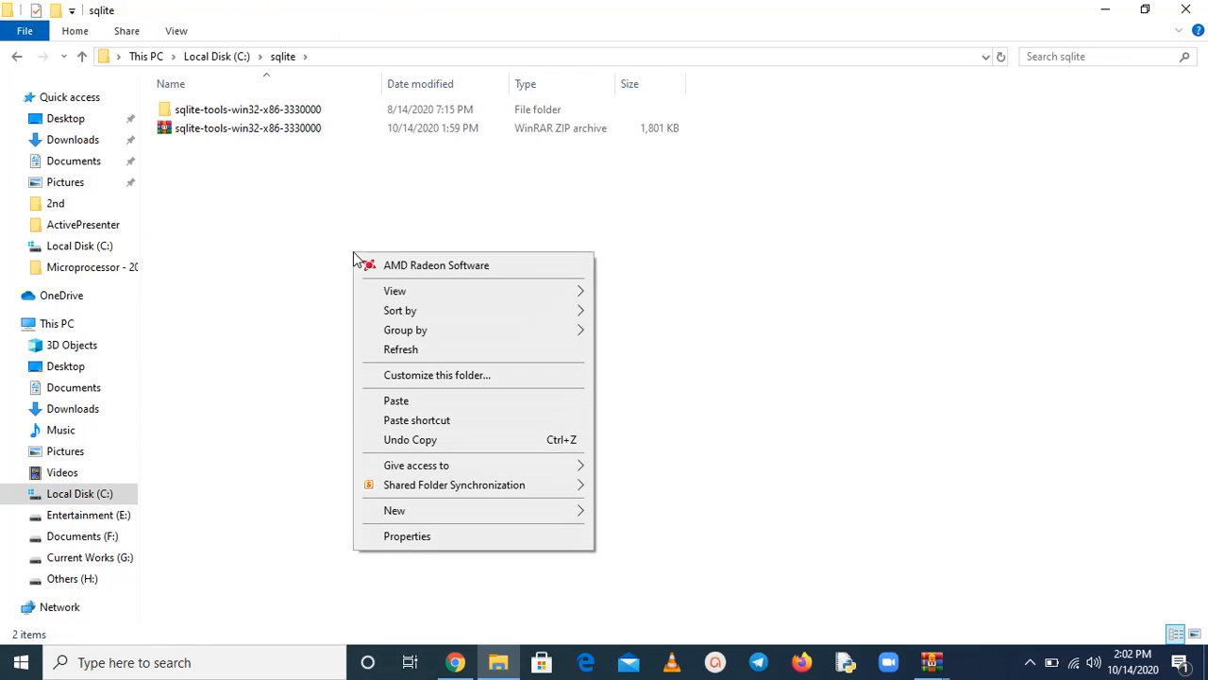
click(402, 408)
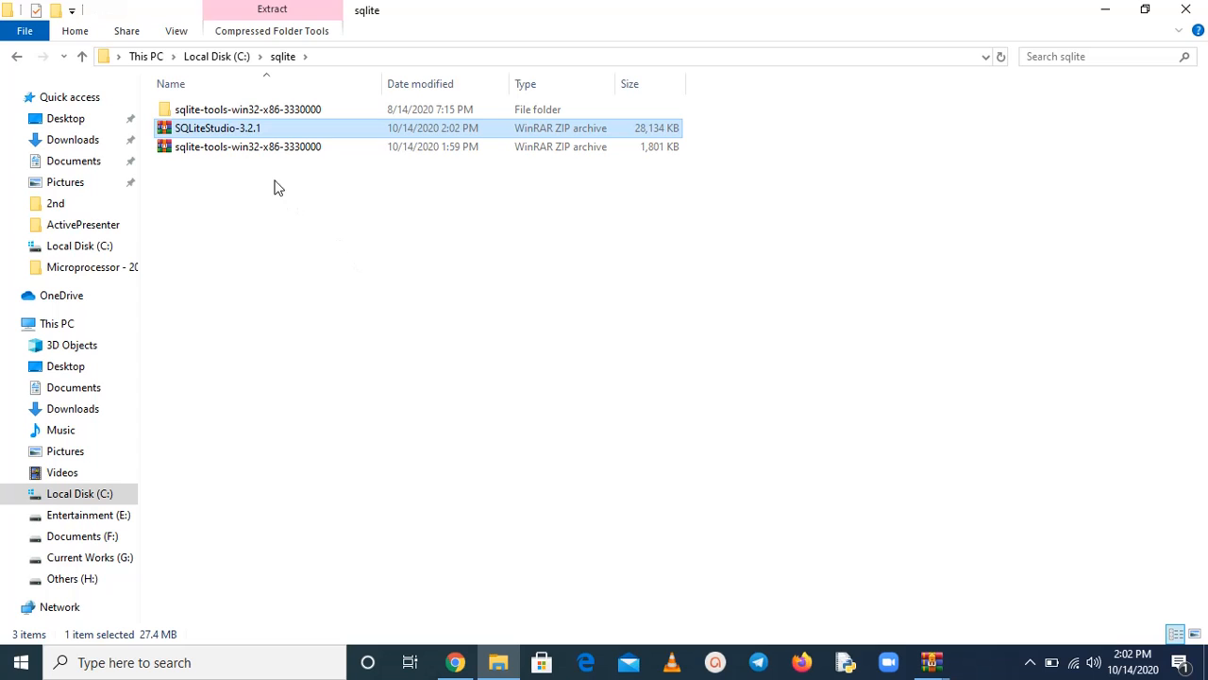
right_click(236, 135)
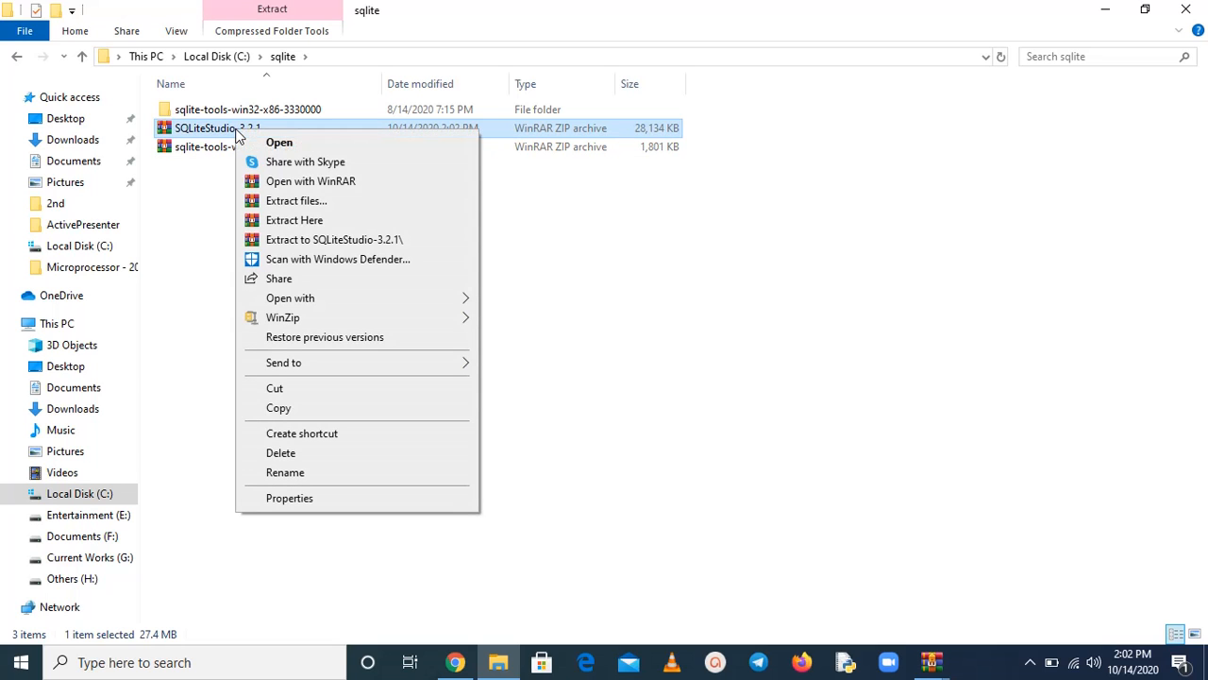
click(283, 219)
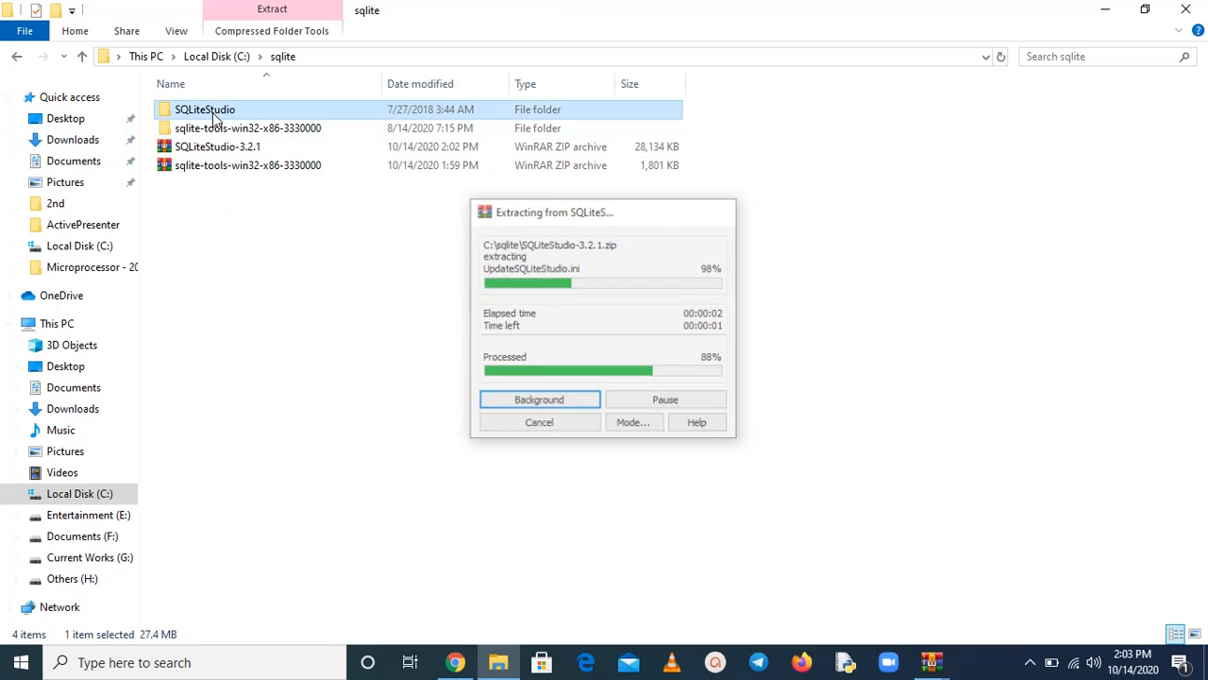
- Open the extracted SQLiteStudio folder and launch the SQLiteStudio application
double_click(213, 112)
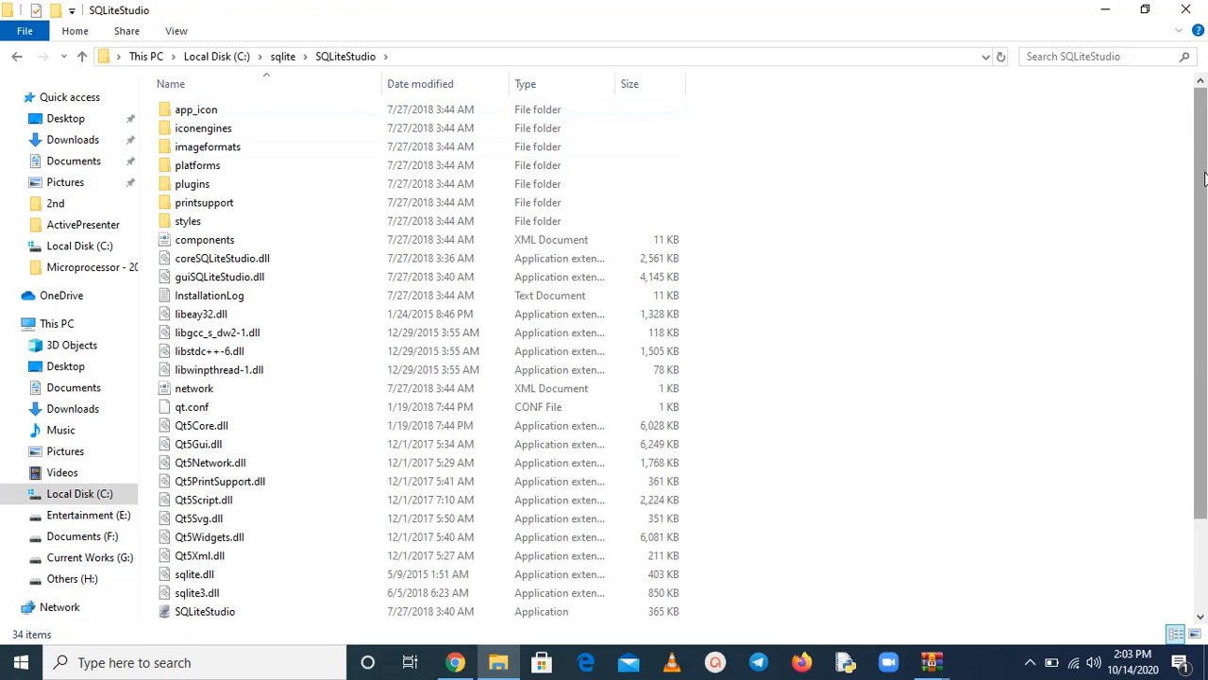
drag(1205, 240, 1205, 404)
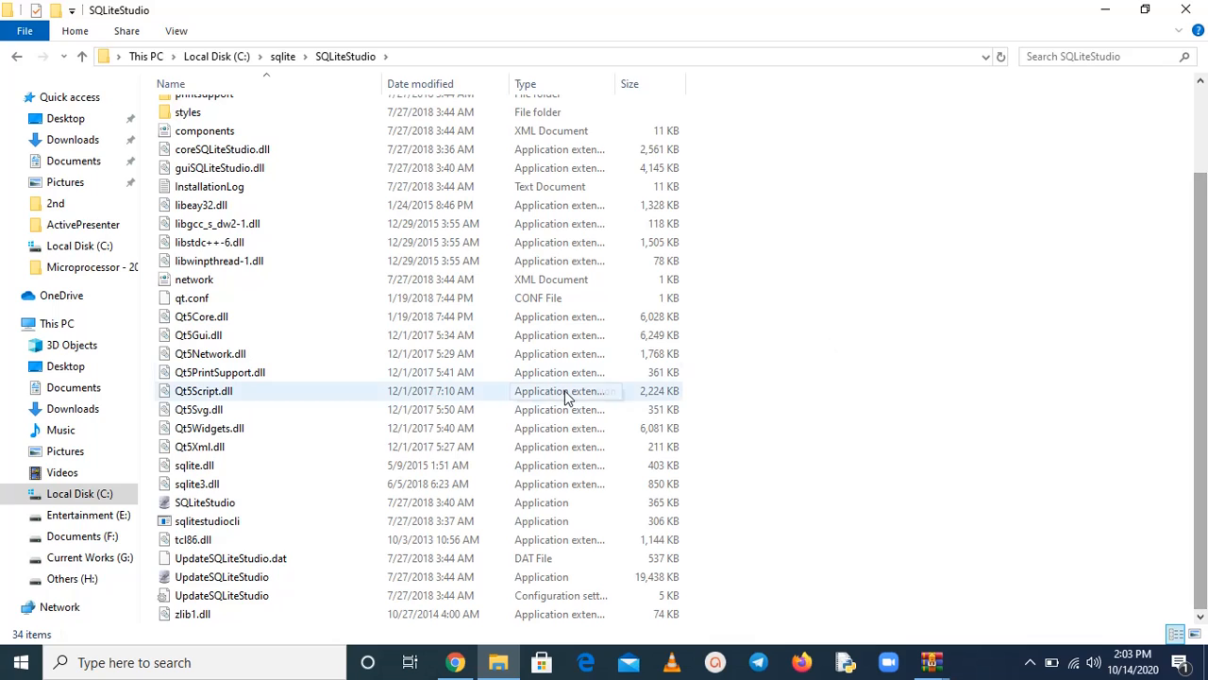
click(203, 505)
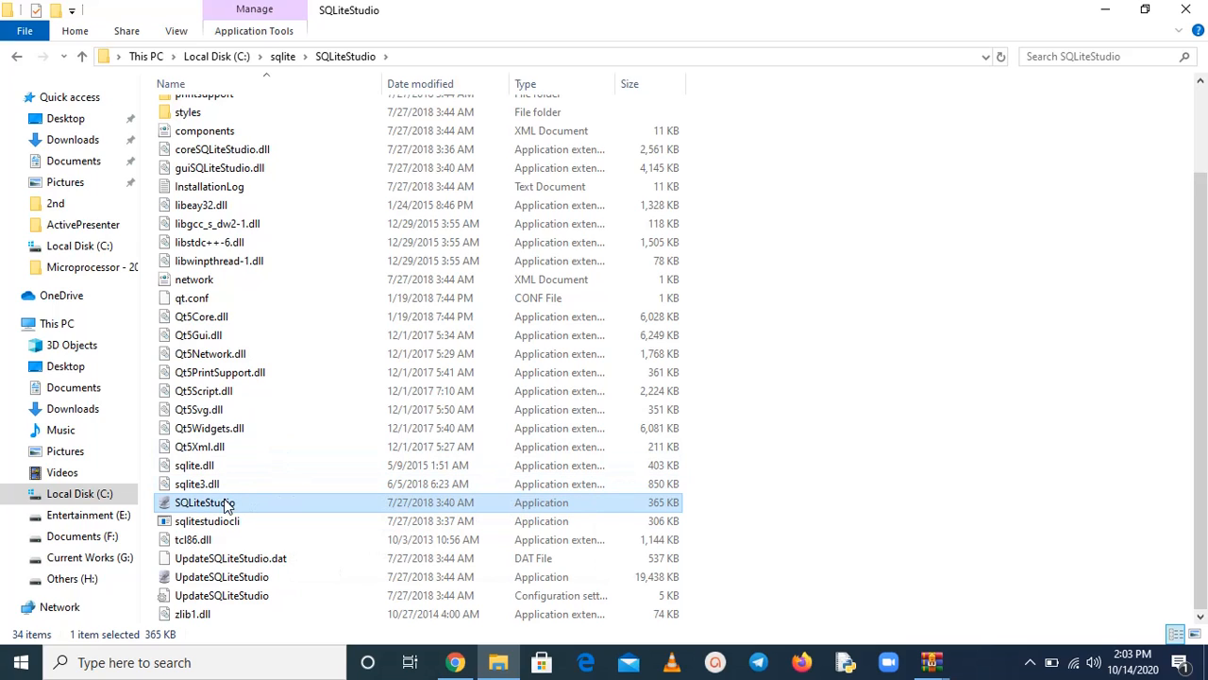
right_click(226, 506)
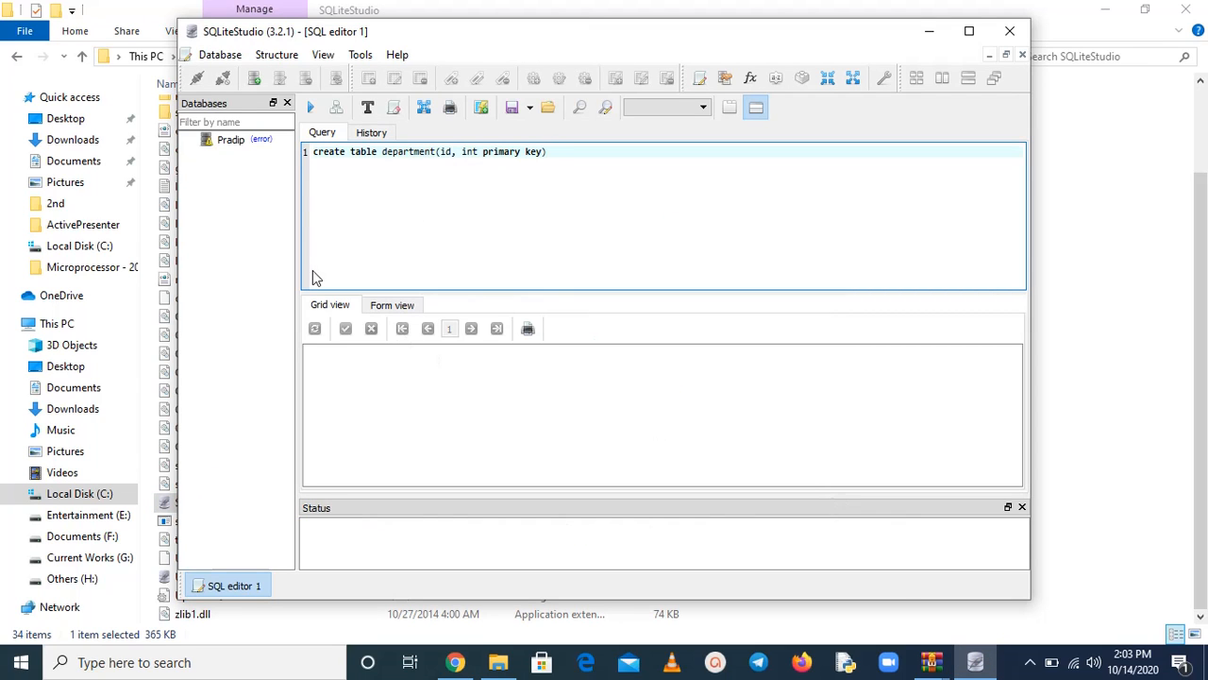
- Delete the existing database marked with an error from the SQLiteStudio database list
click(236, 143)
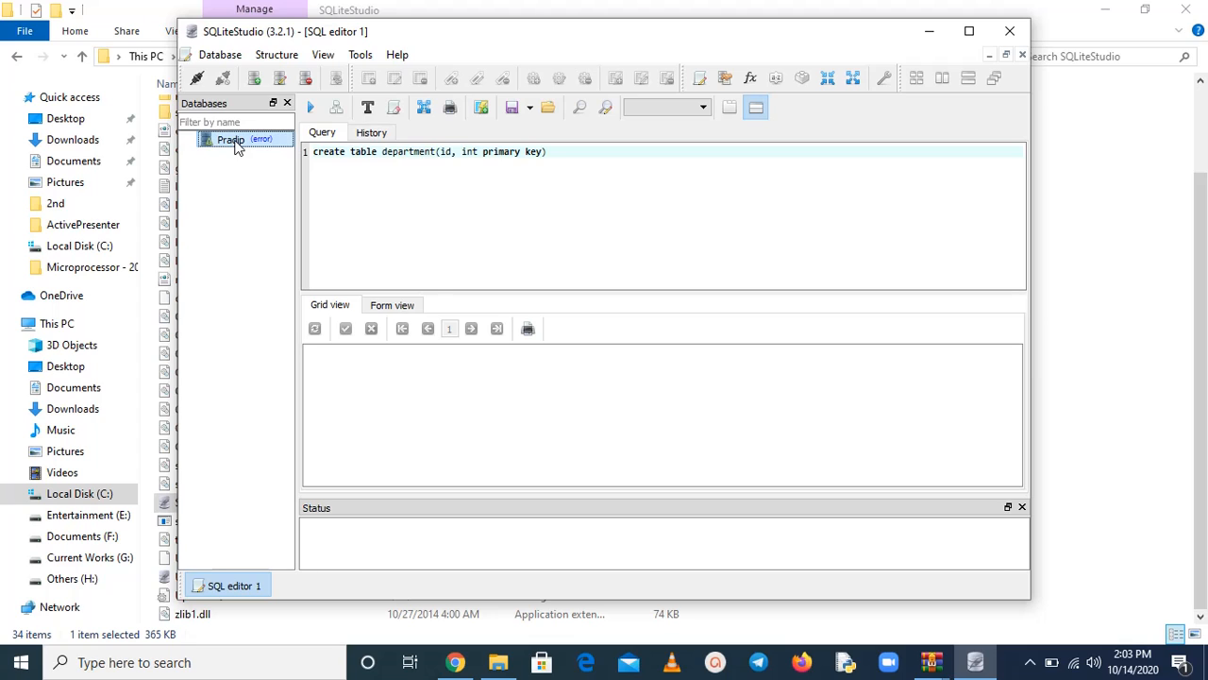
right_click(237, 145)
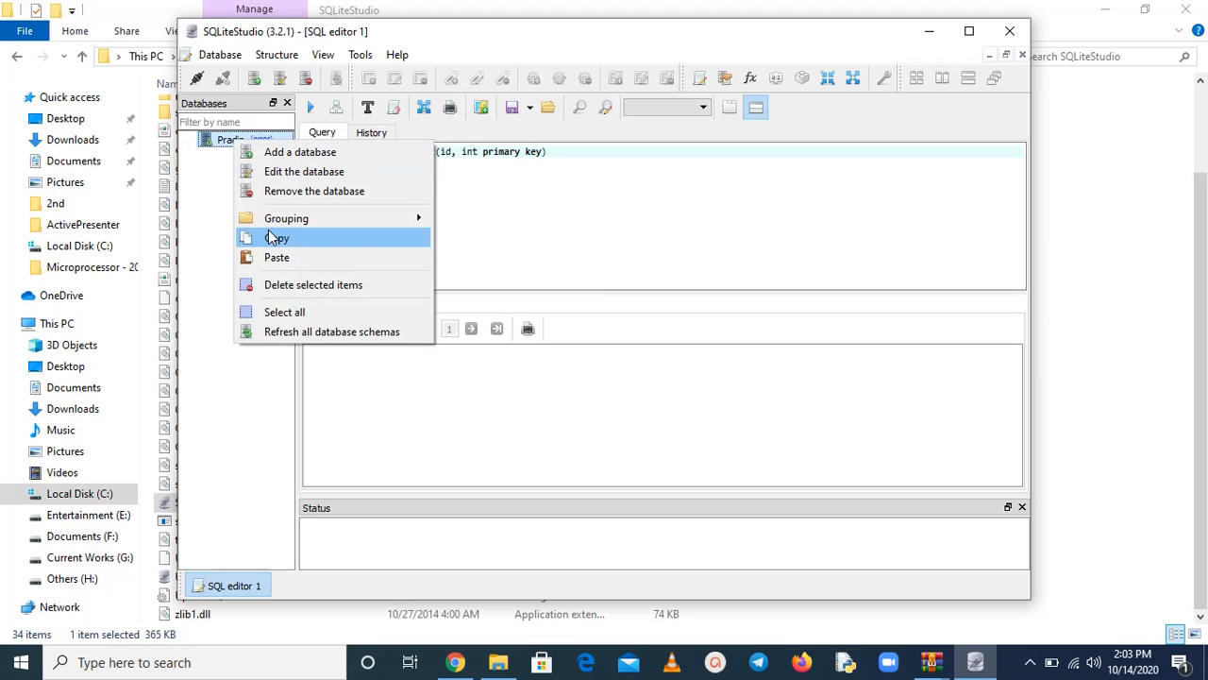
click(286, 285)
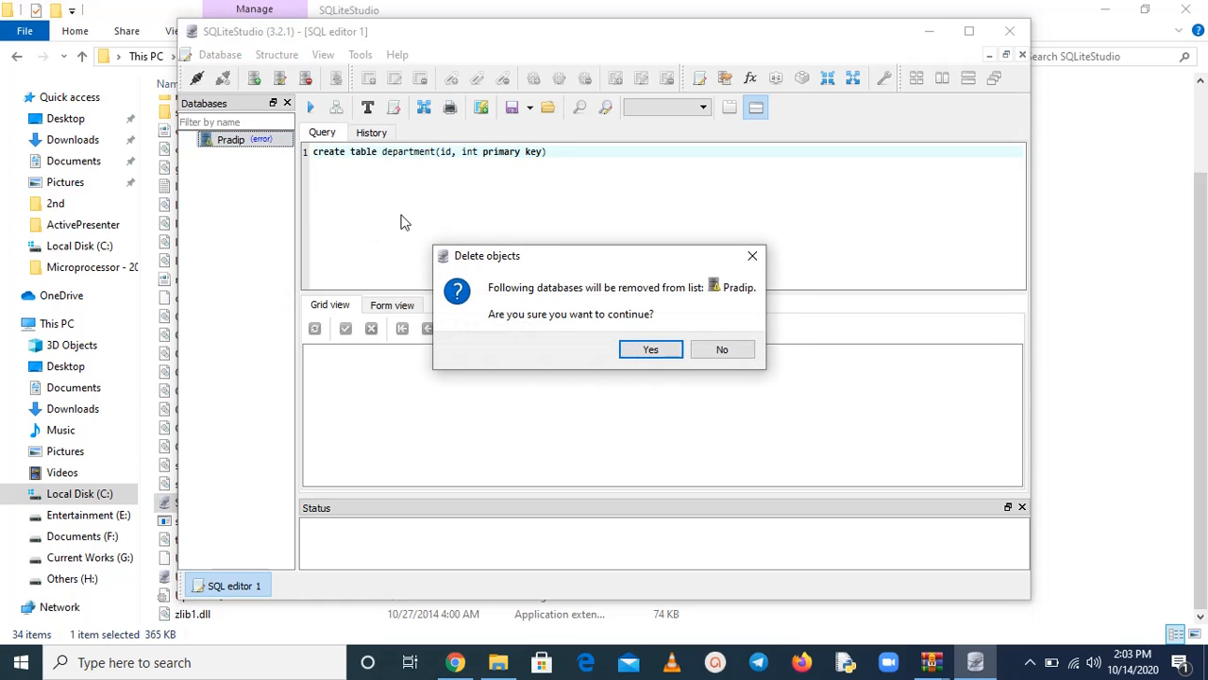
click(650, 356)
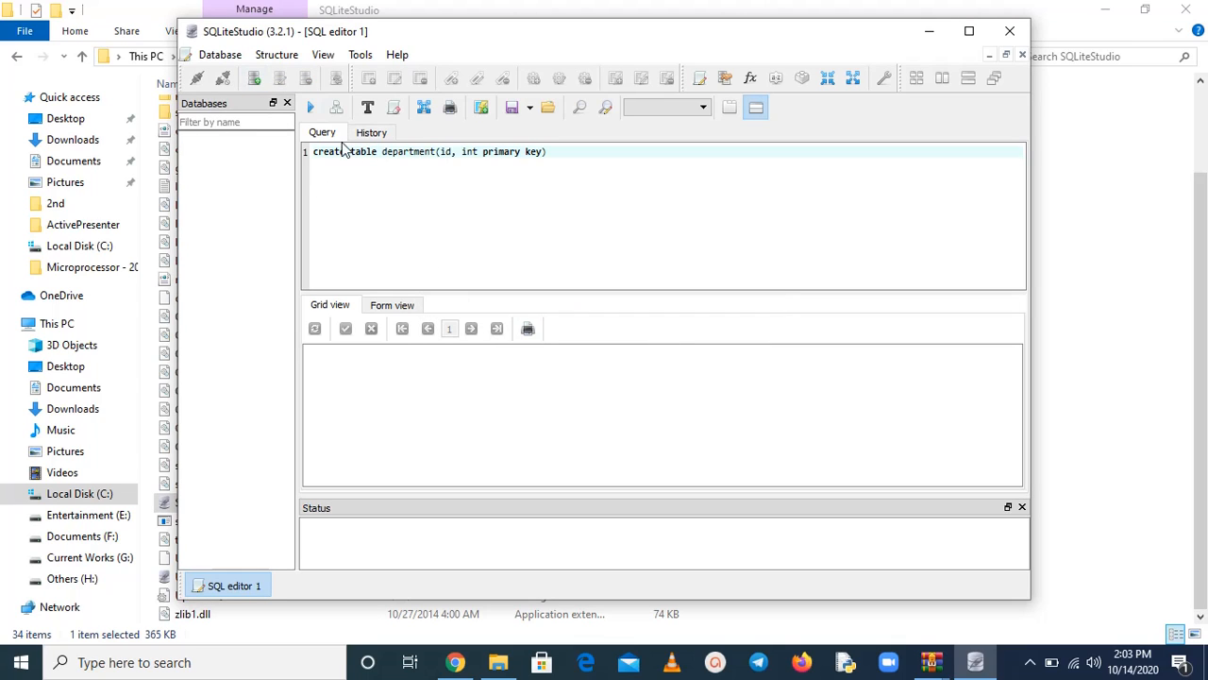
- Clear the leftover create table department statement from SQL editor 1 and close SQLiteStudio
click(346, 152)
key(ctrl+a)
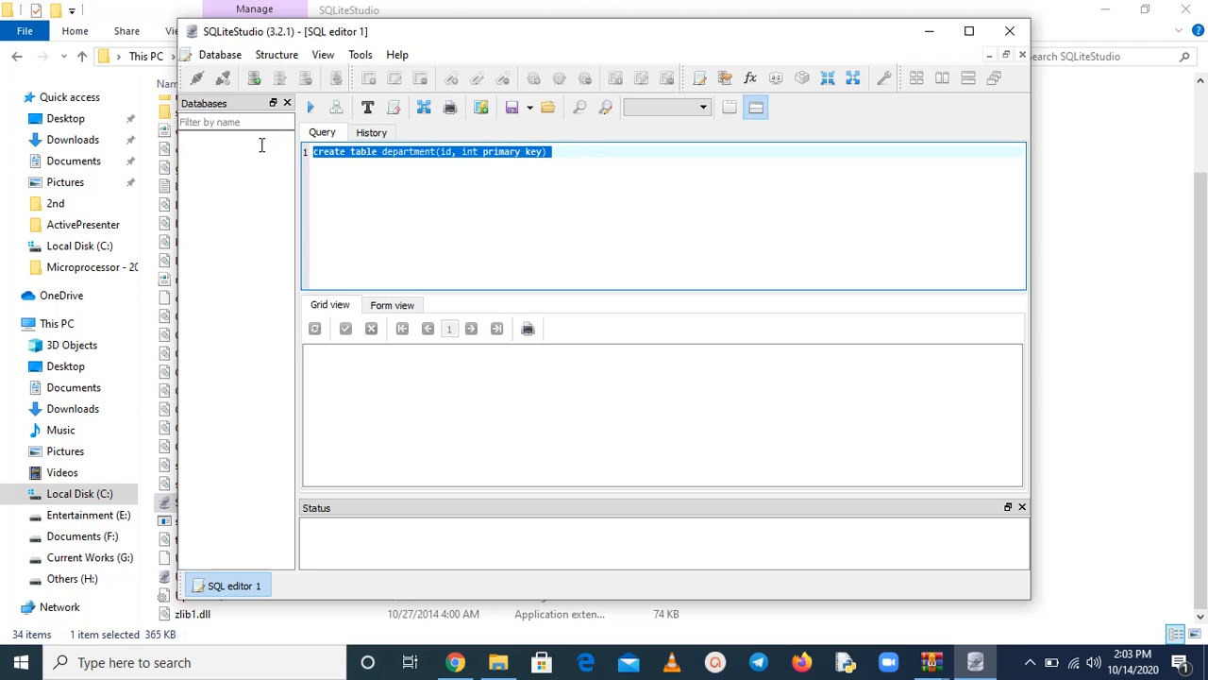
key(Delete)
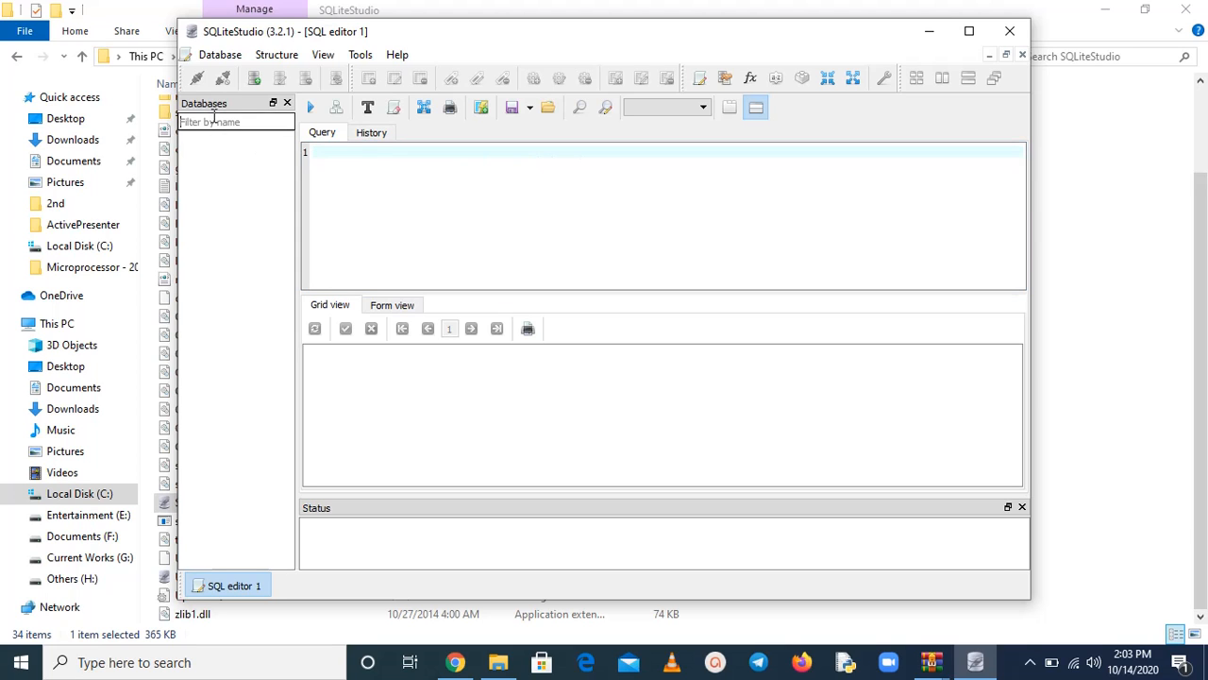
click(1009, 30)
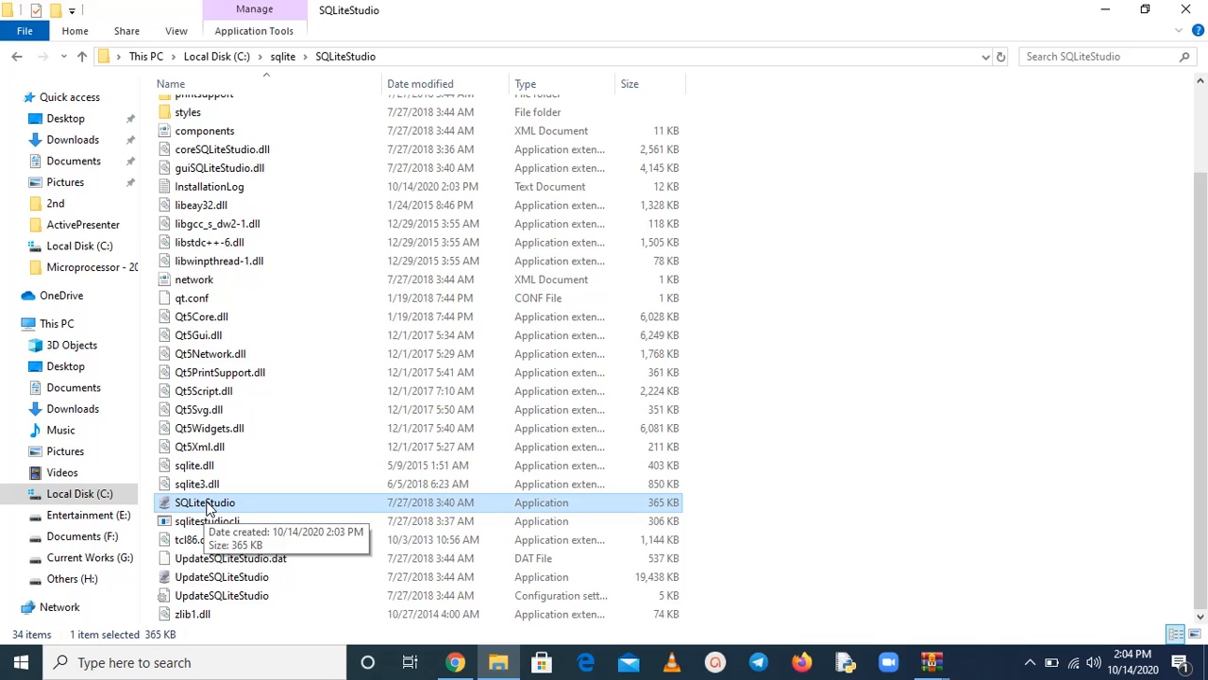
- Close all open WinRAR archive windows and select the SQLiteStudio application in its extracted folder
click(932, 661)
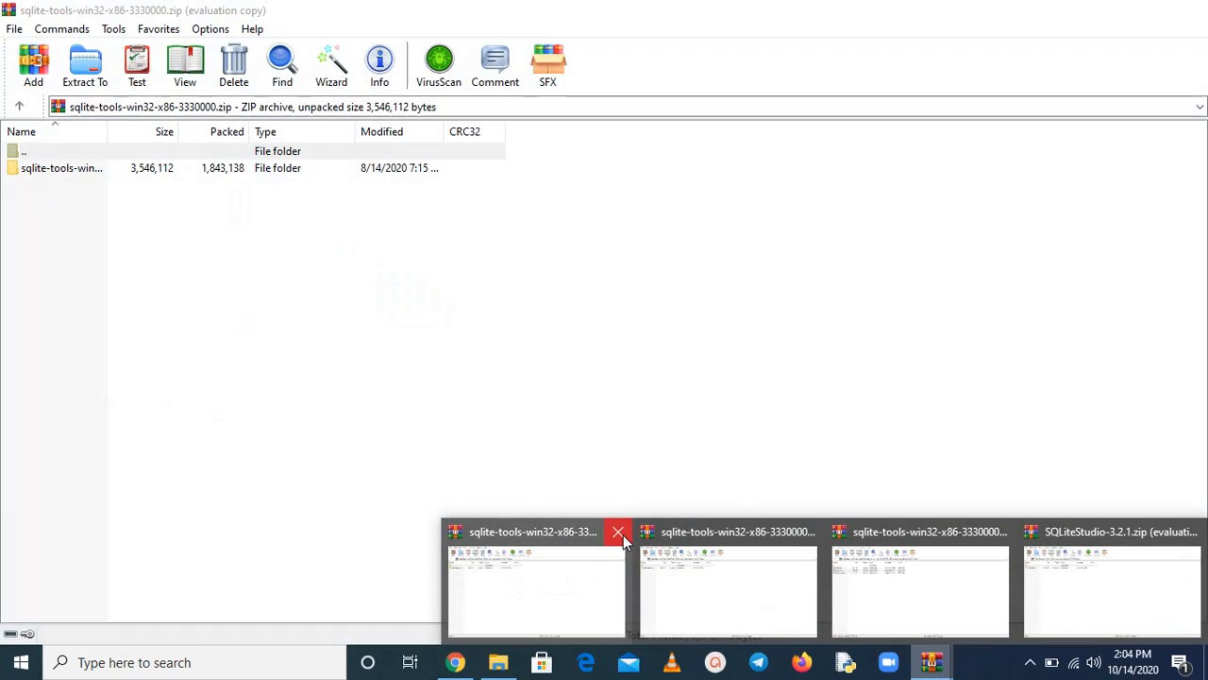
click(617, 532)
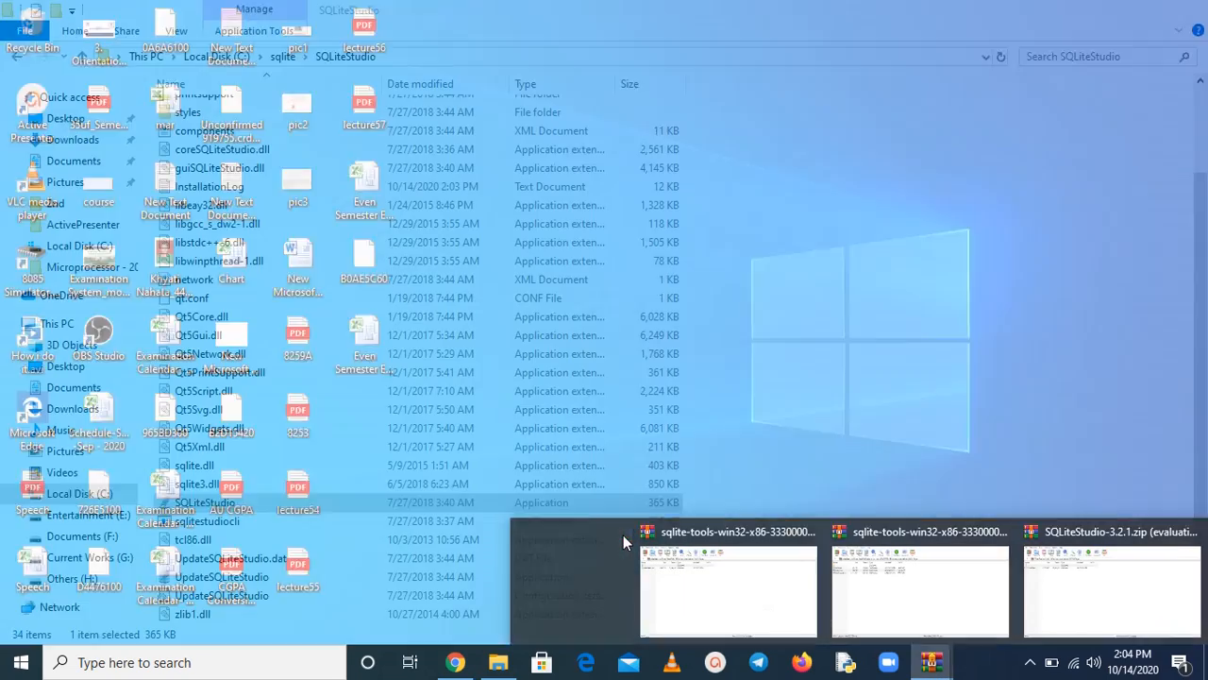
click(812, 535)
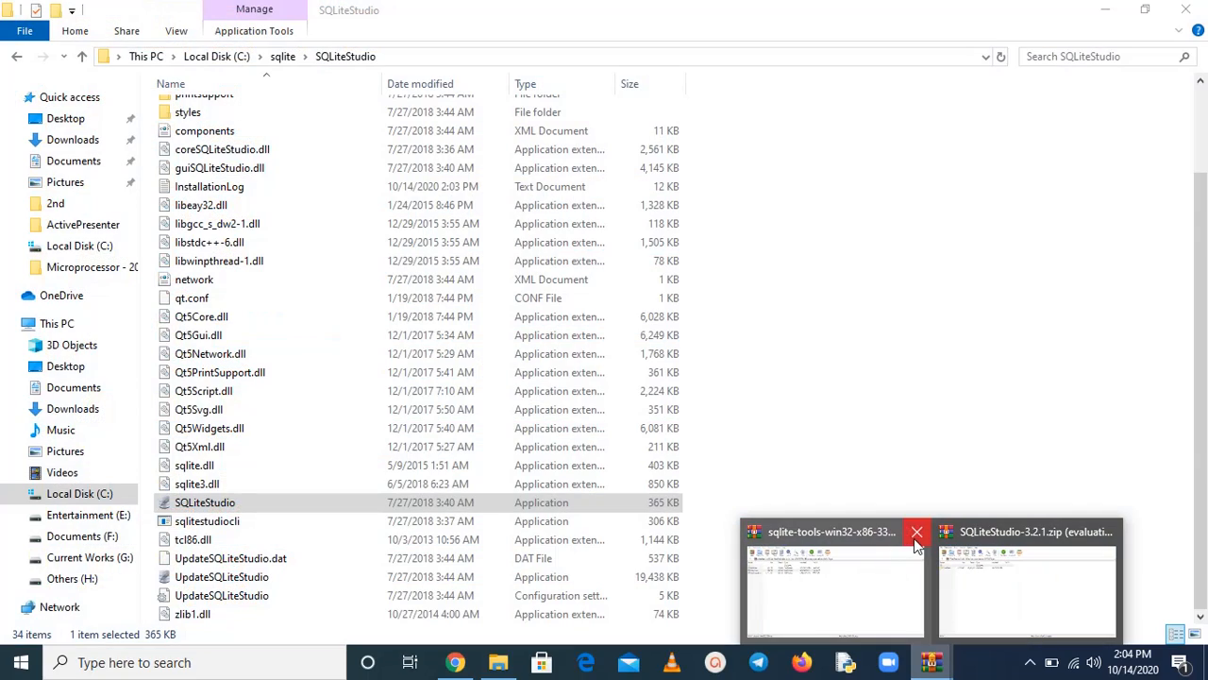
click(913, 535)
click(1014, 531)
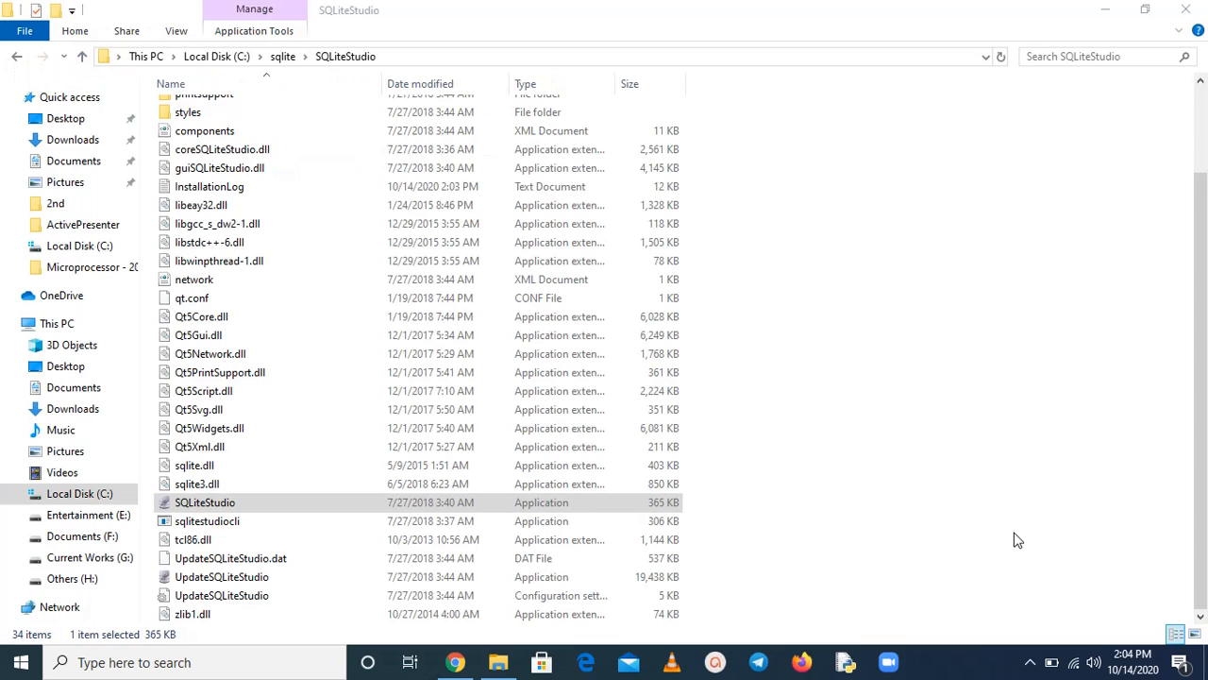
click(199, 506)
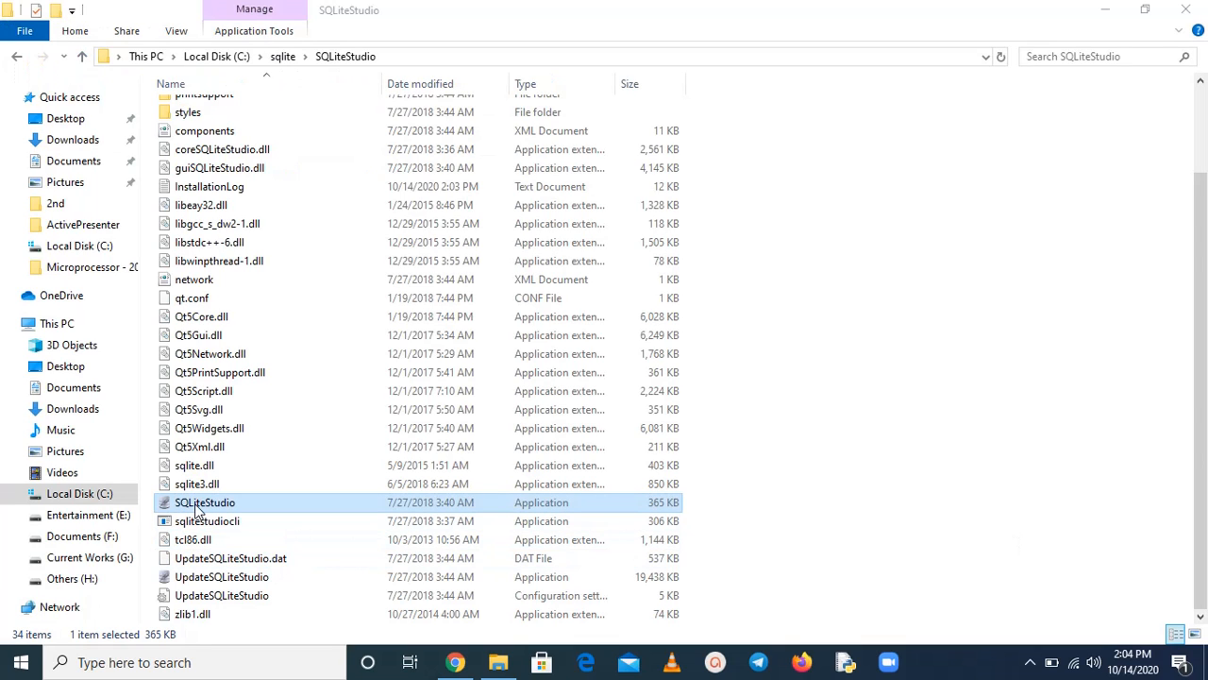
- Launch SQLiteStudio and add a permanent SQLite 3 database with The Knowledge Adda as its file and list name
right_click(199, 510)
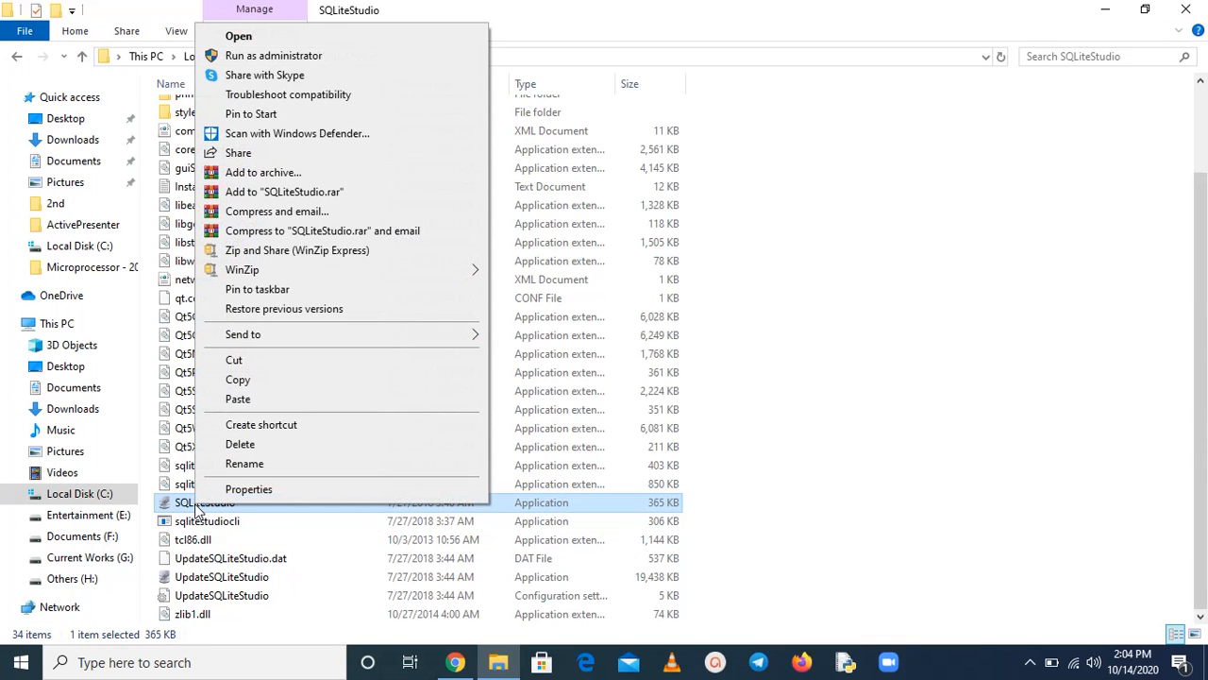
click(253, 36)
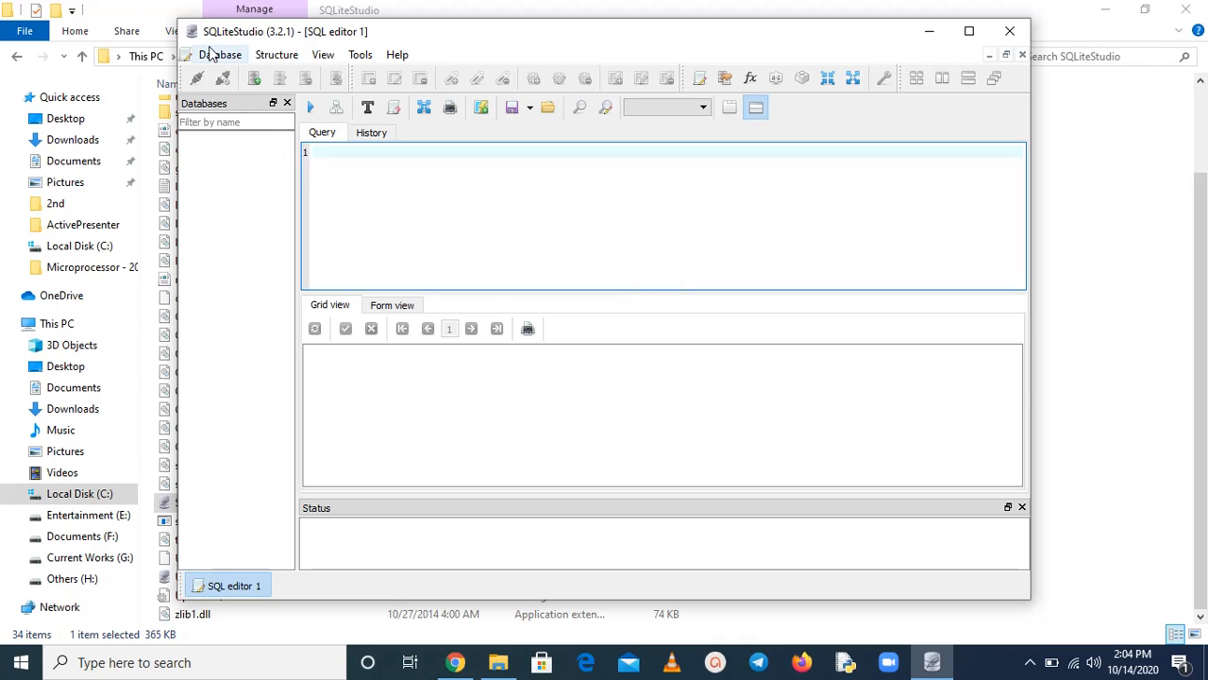
click(213, 54)
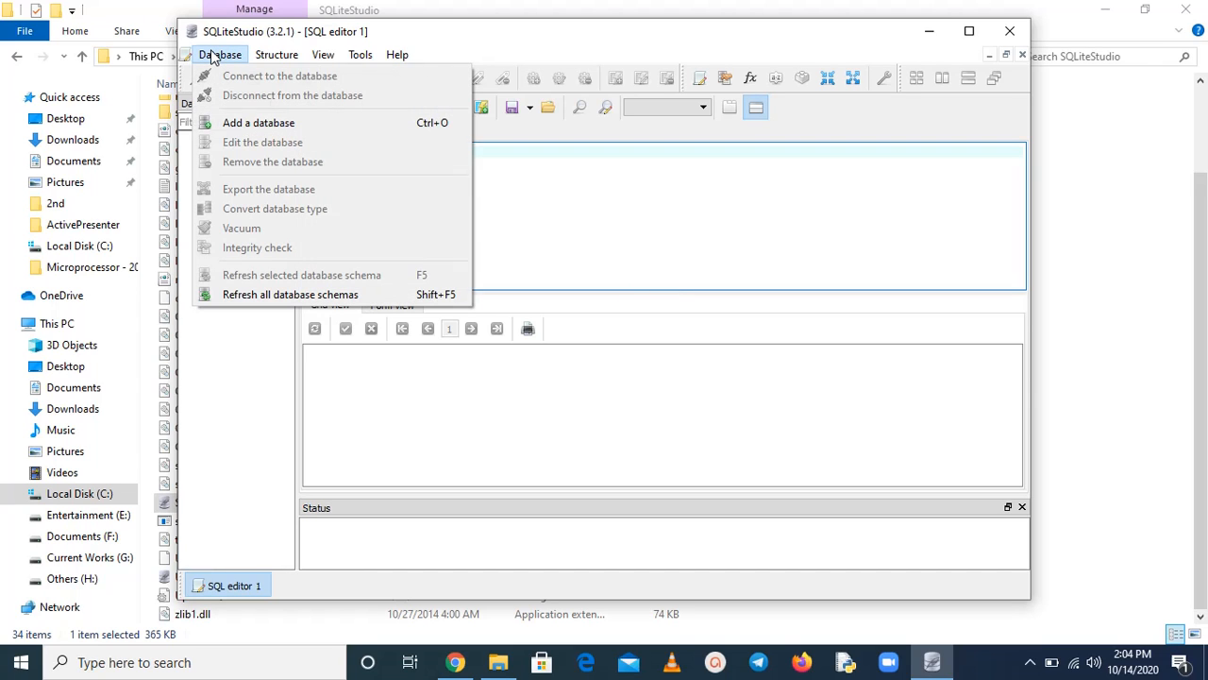
click(257, 125)
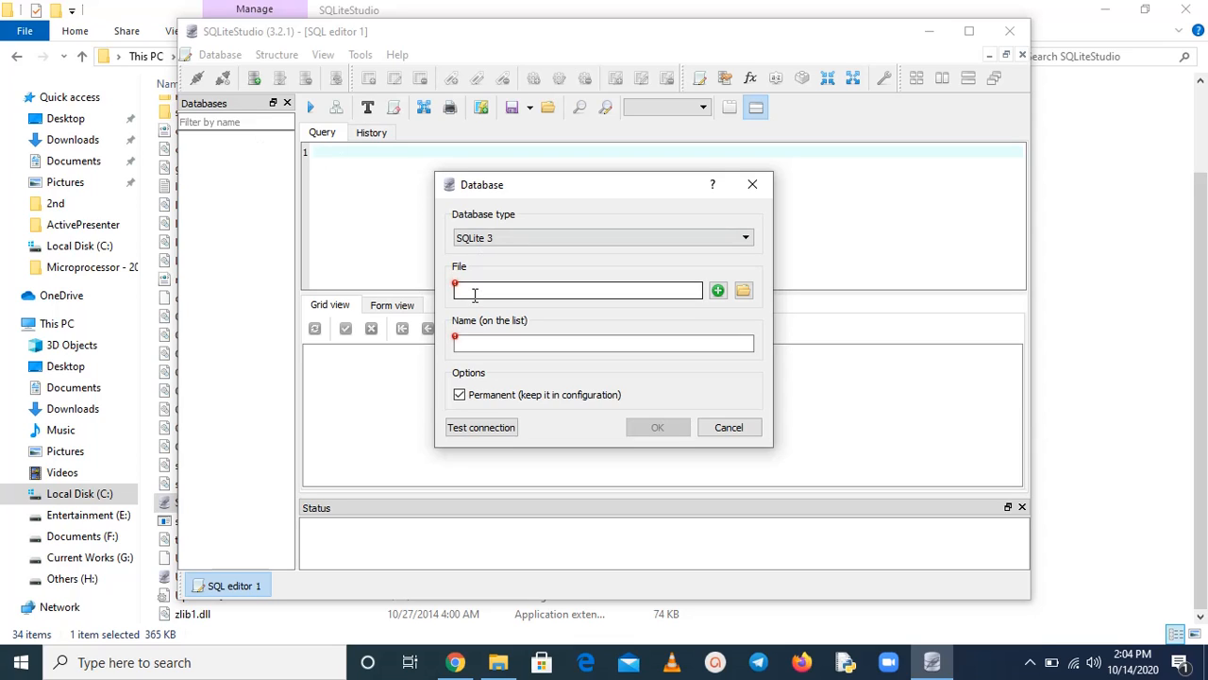
text(The)
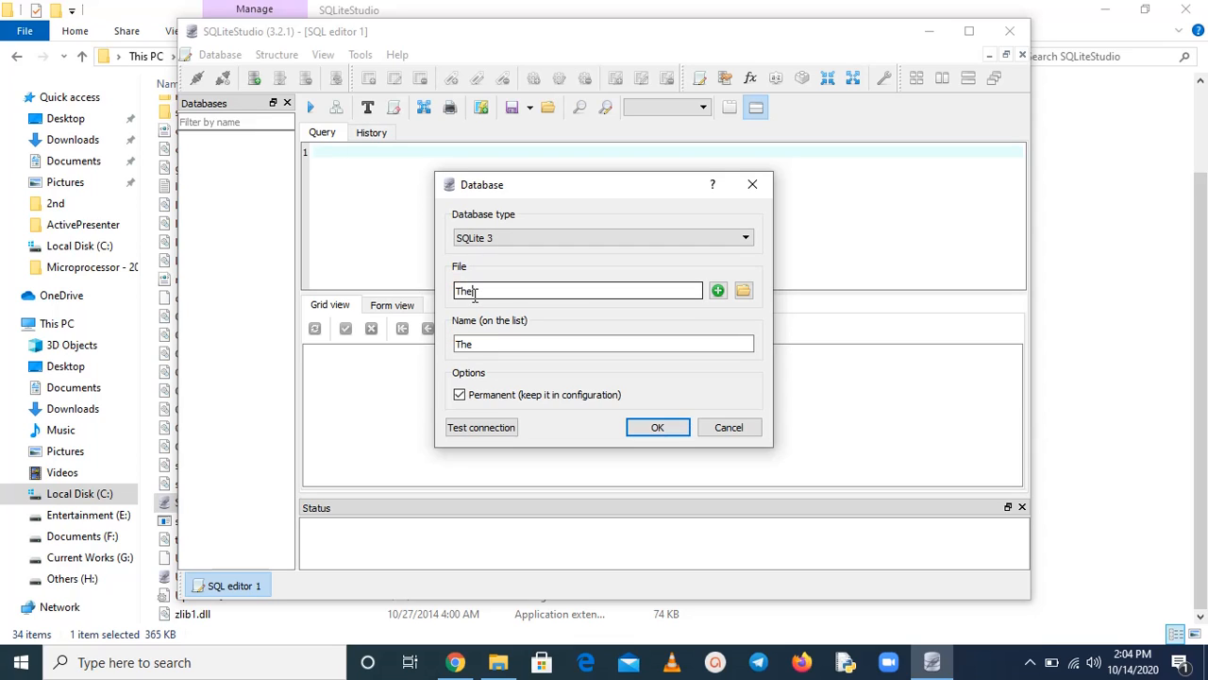
text( Knowledge Adda)
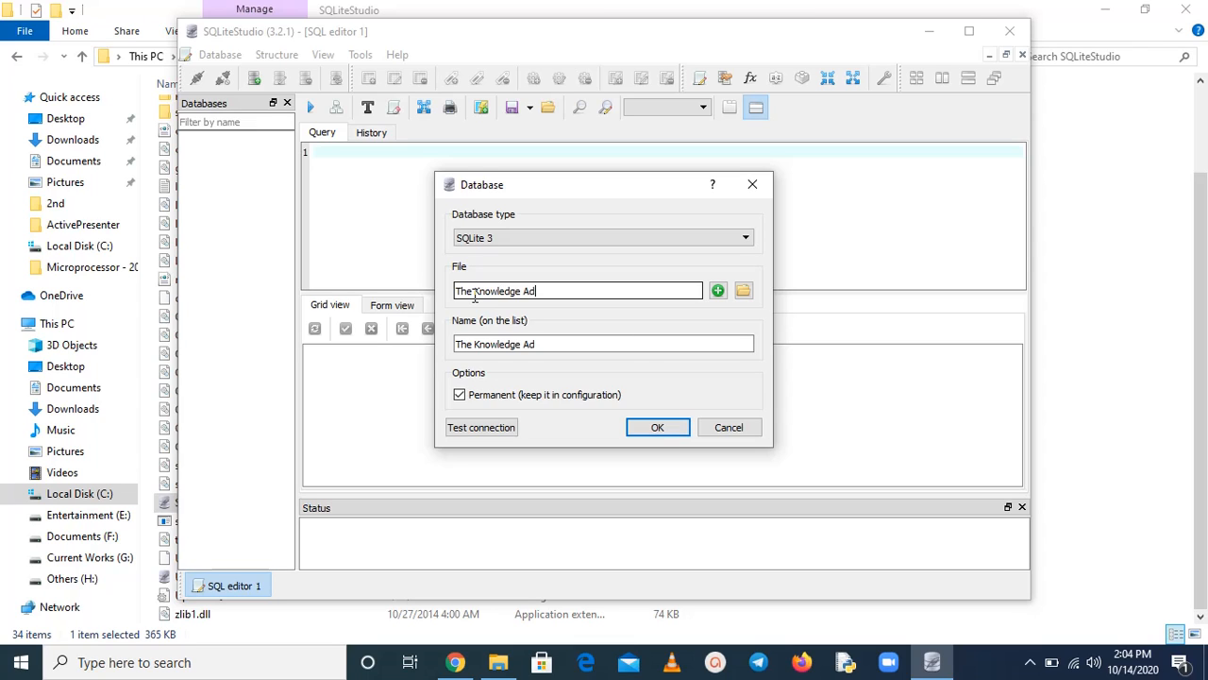
click(672, 431)
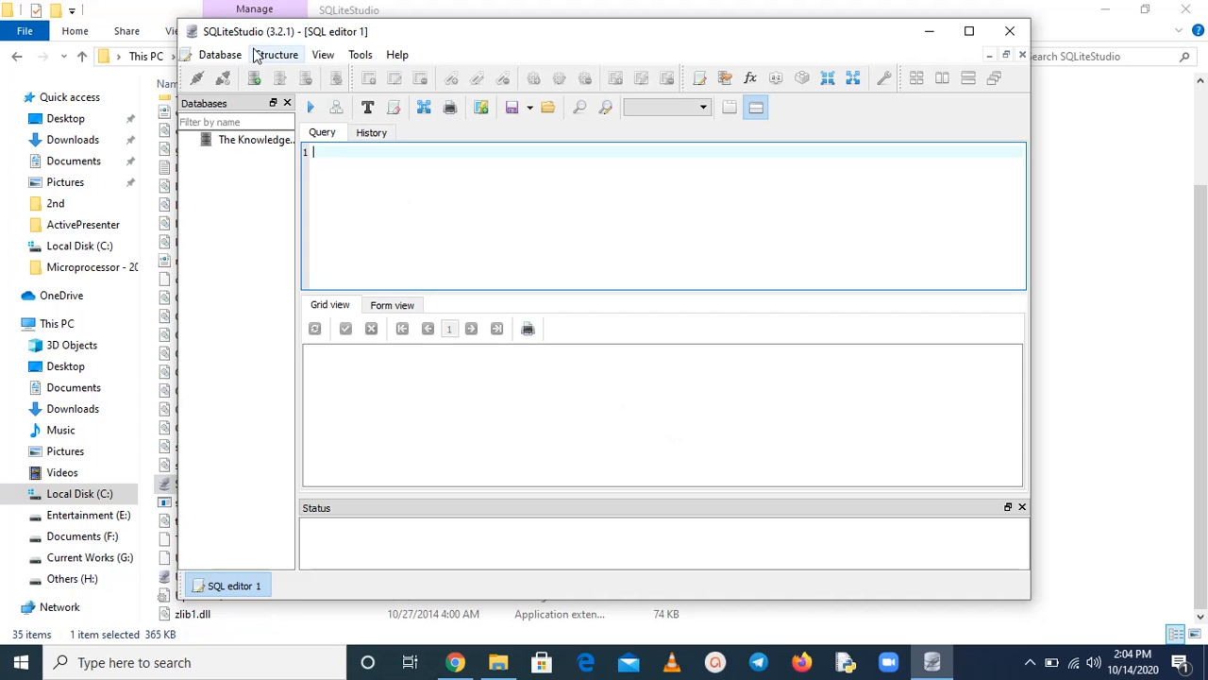
- Open a second, empty SQL editor for writing queries
click(322, 54)
mouse_move(360, 57)
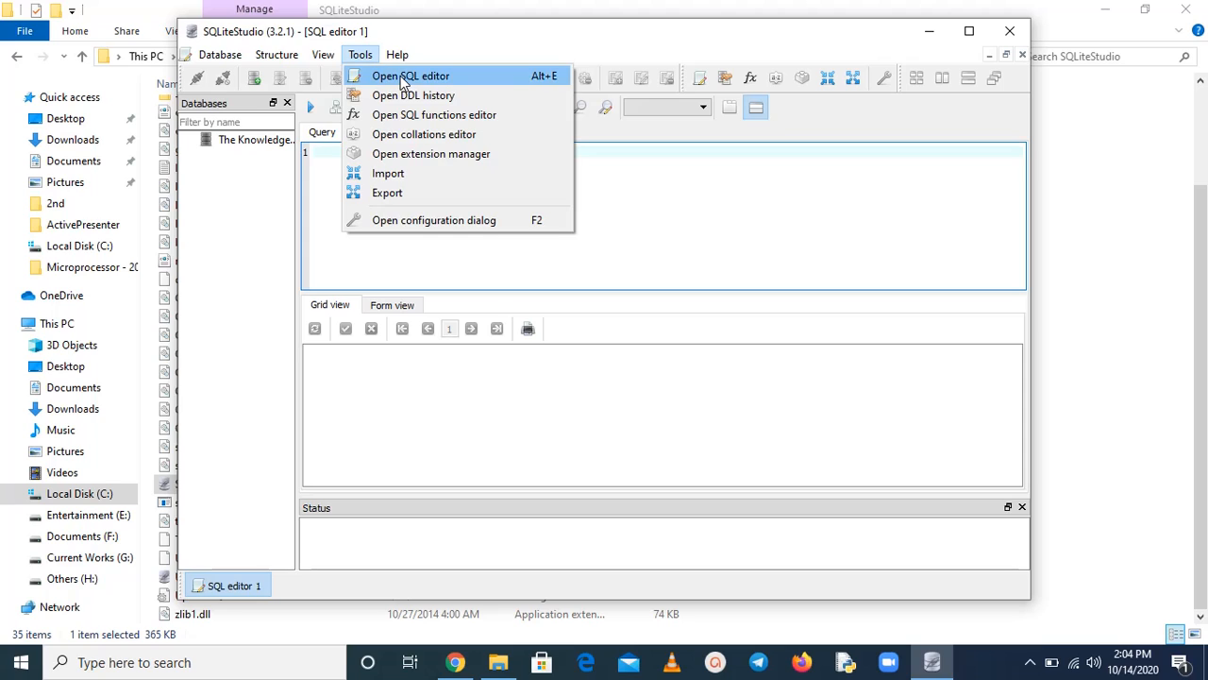
click(400, 76)
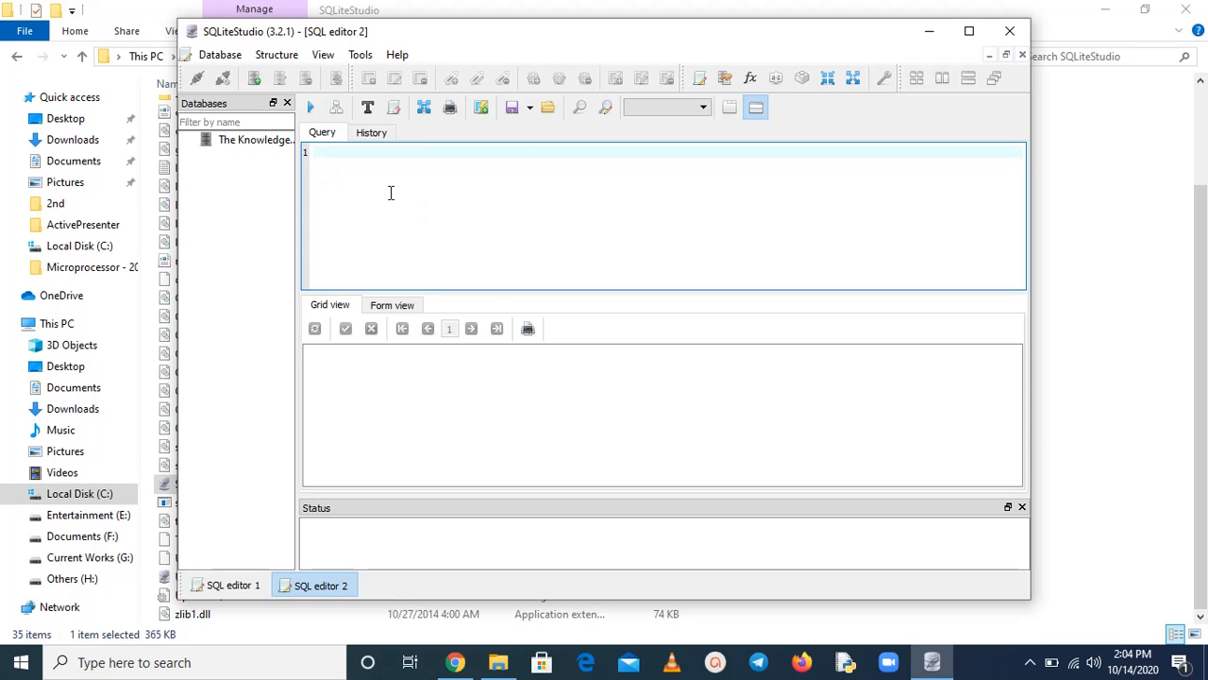
- Connect to The Knowledge Adda database and keep it as the target database of SQL editor 2
click(706, 108)
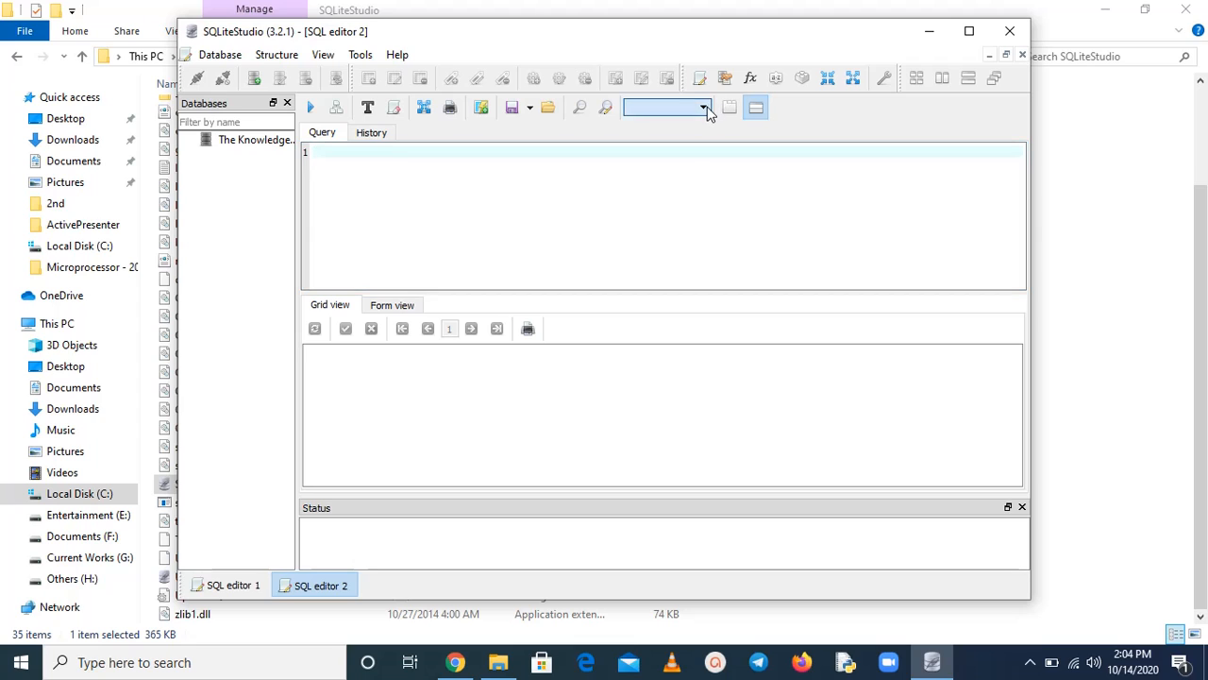
click(253, 141)
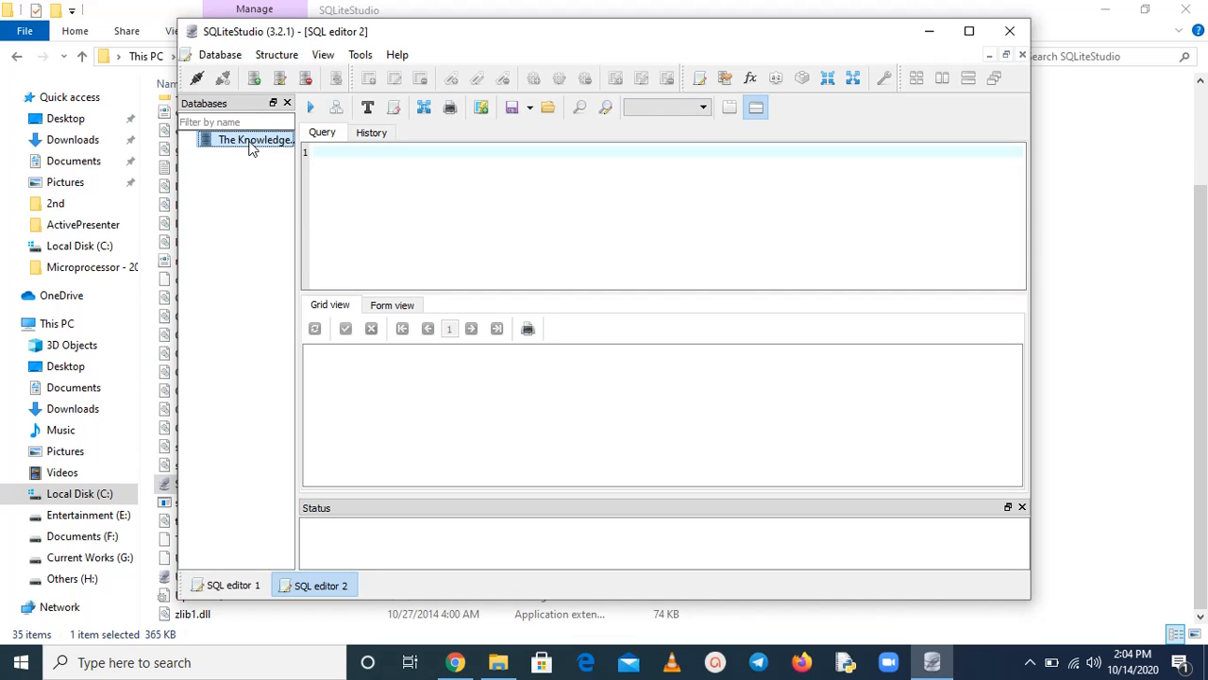
click(215, 55)
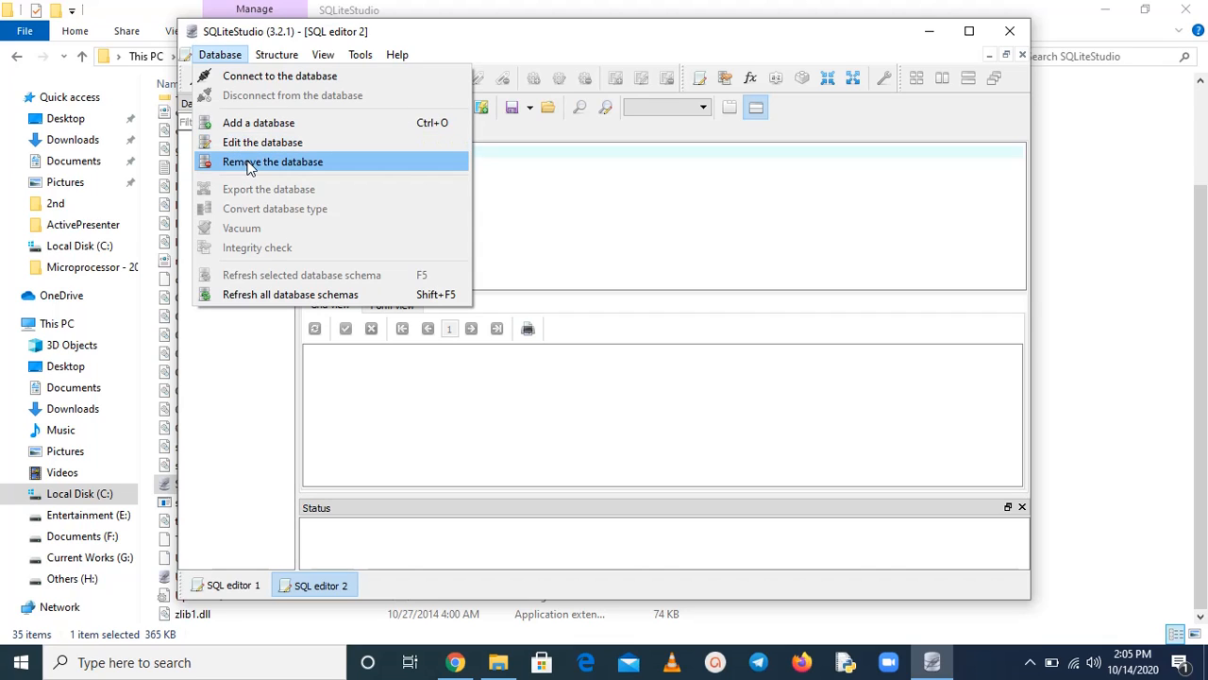
click(305, 79)
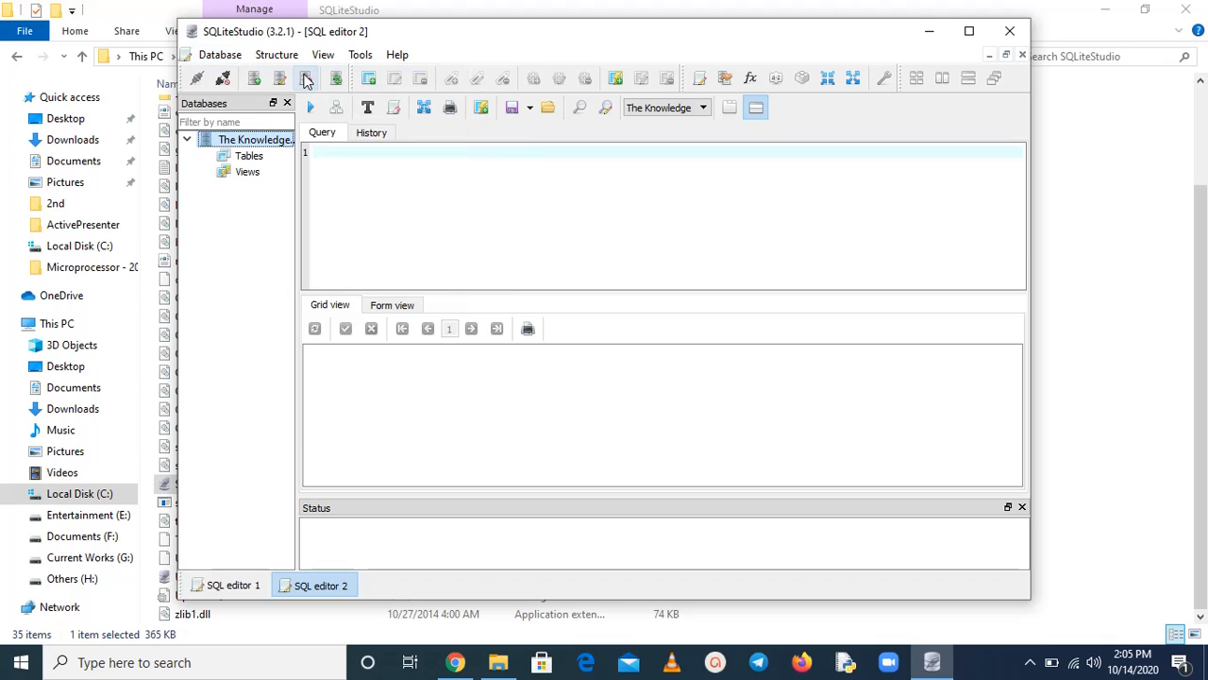
click(704, 109)
click(694, 120)
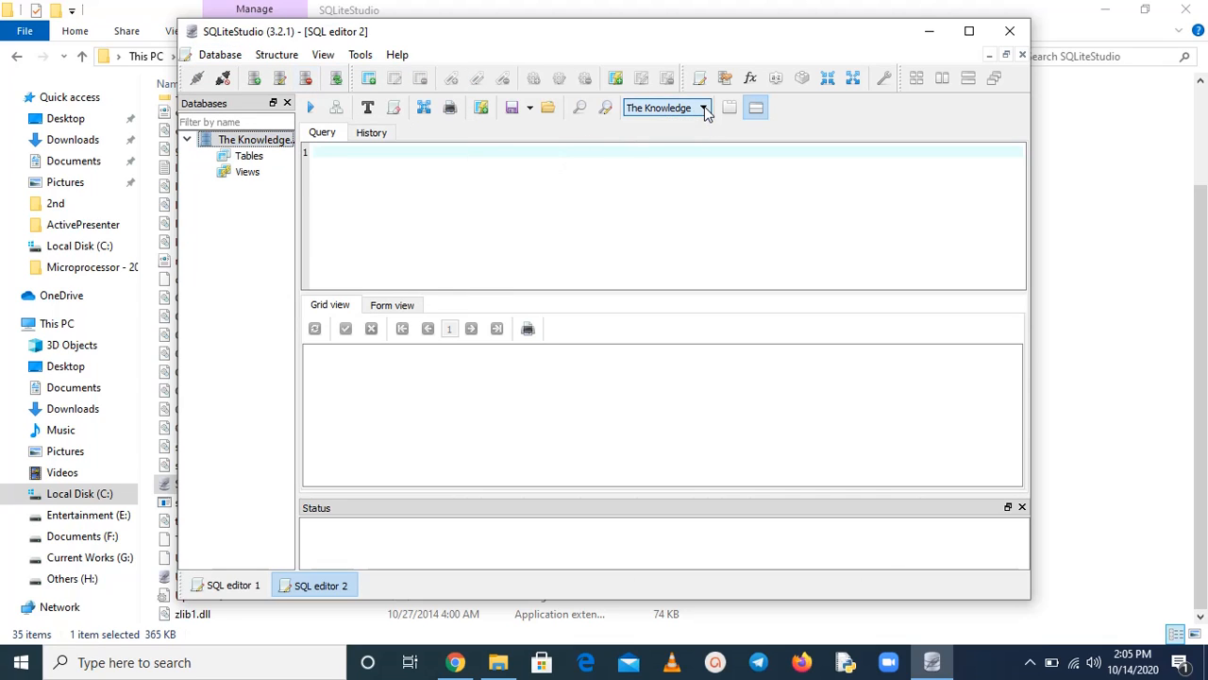
- Write and execute the query create table testname(ID int Primary Key) in SQL editor 2
click(356, 154)
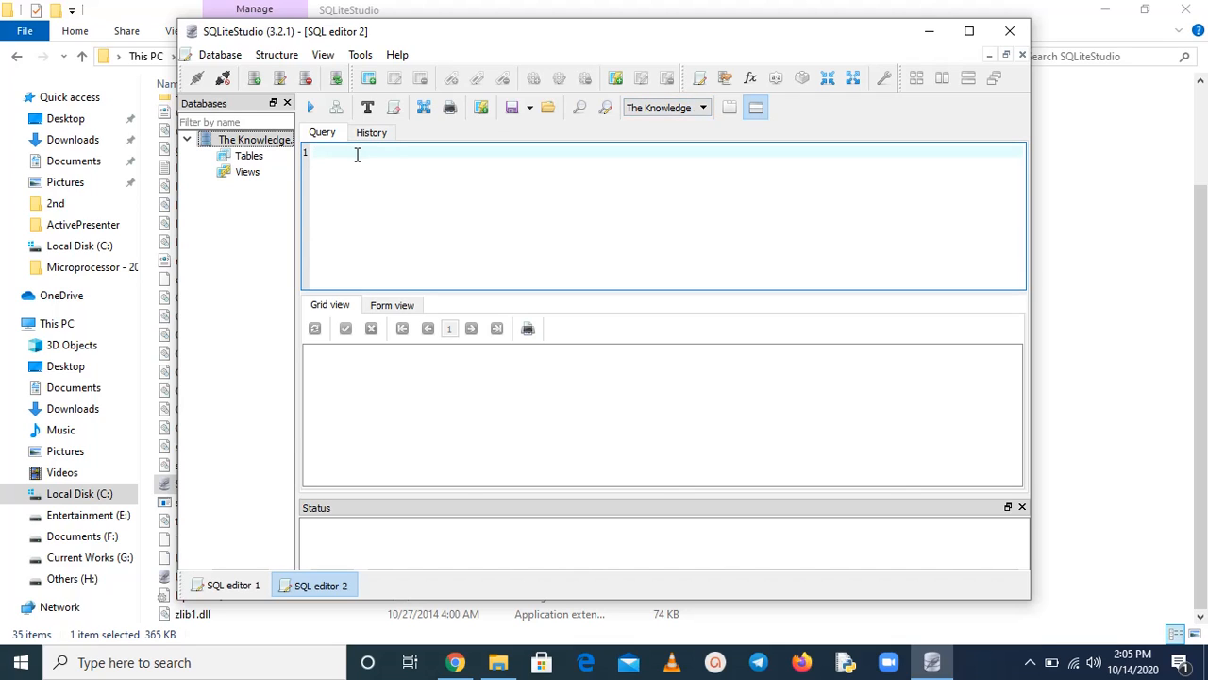
text(create table testname(ID int Primary)
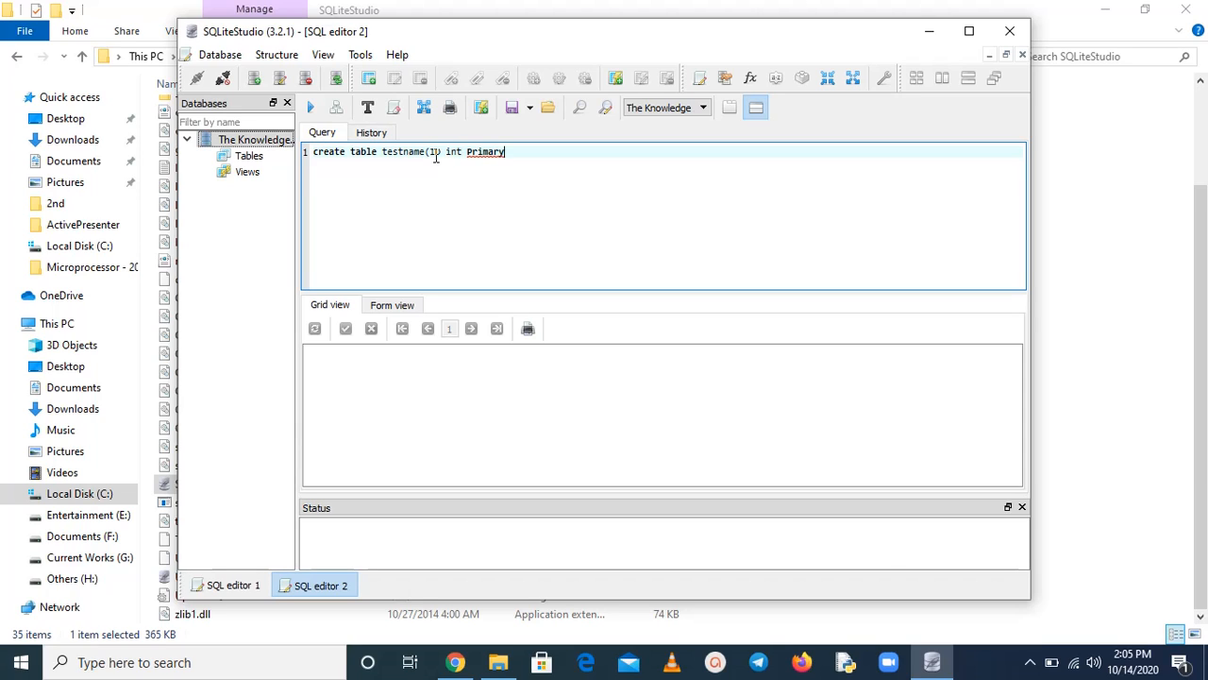
text( Key))
click(310, 110)
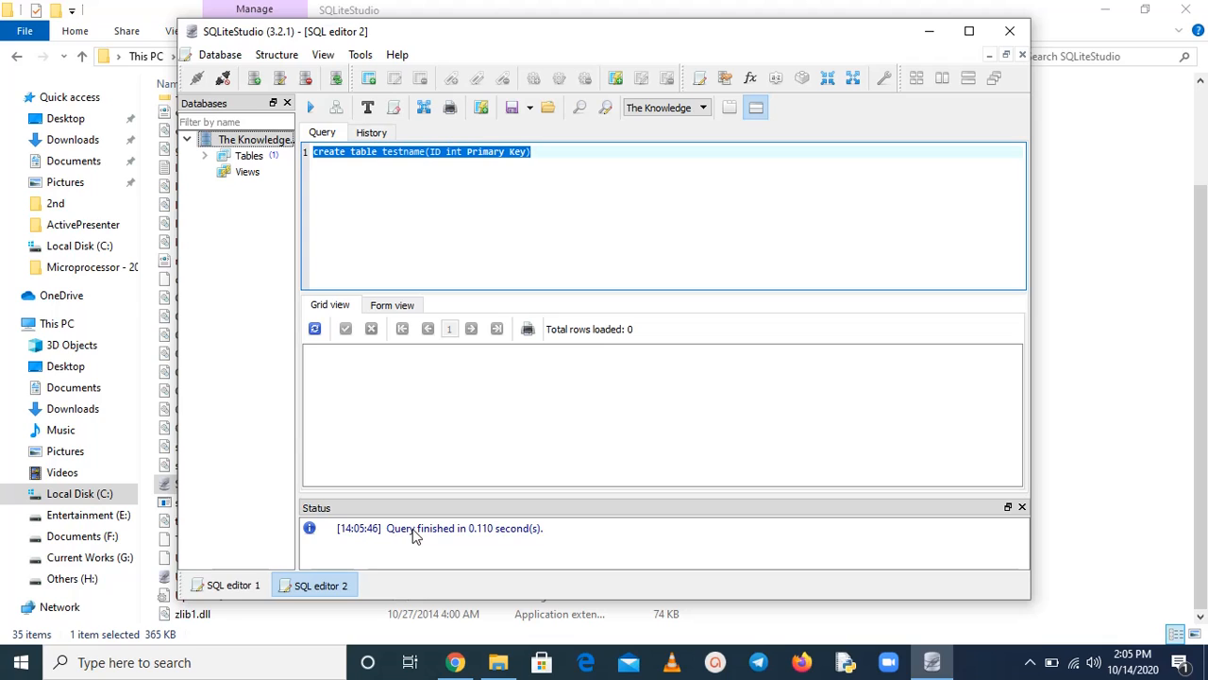
- Refresh all database schemas after selecting the Tables group of The Knowledge Adda database
click(246, 159)
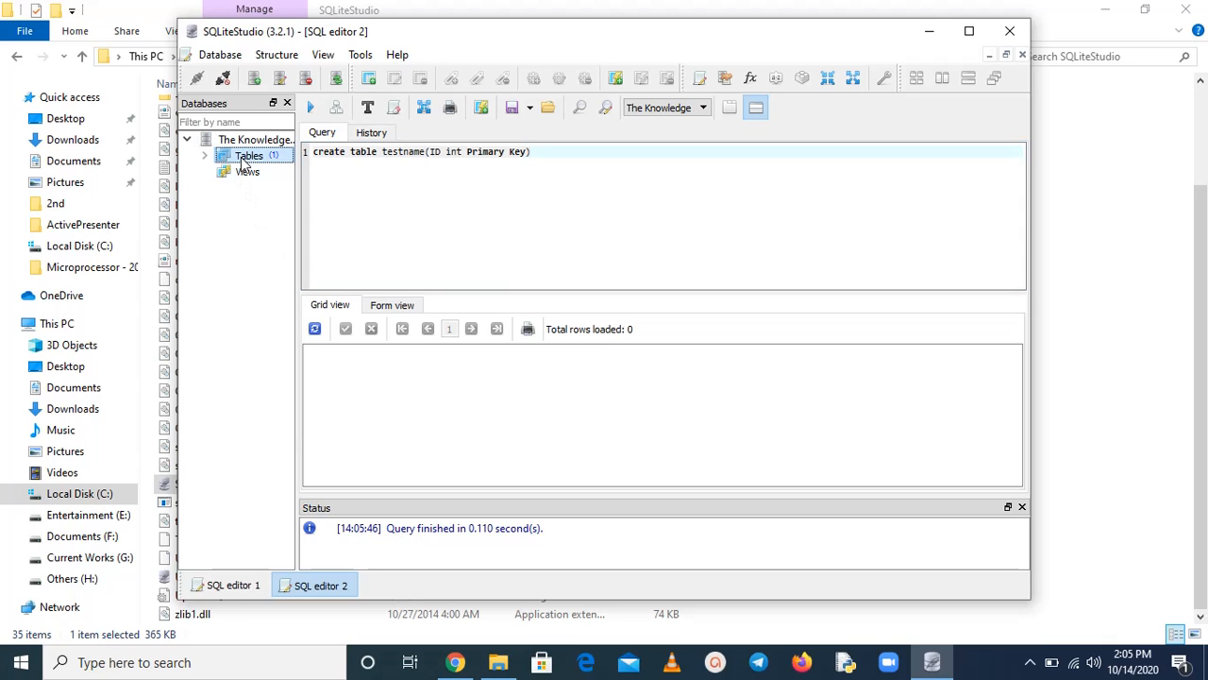
right_click(243, 162)
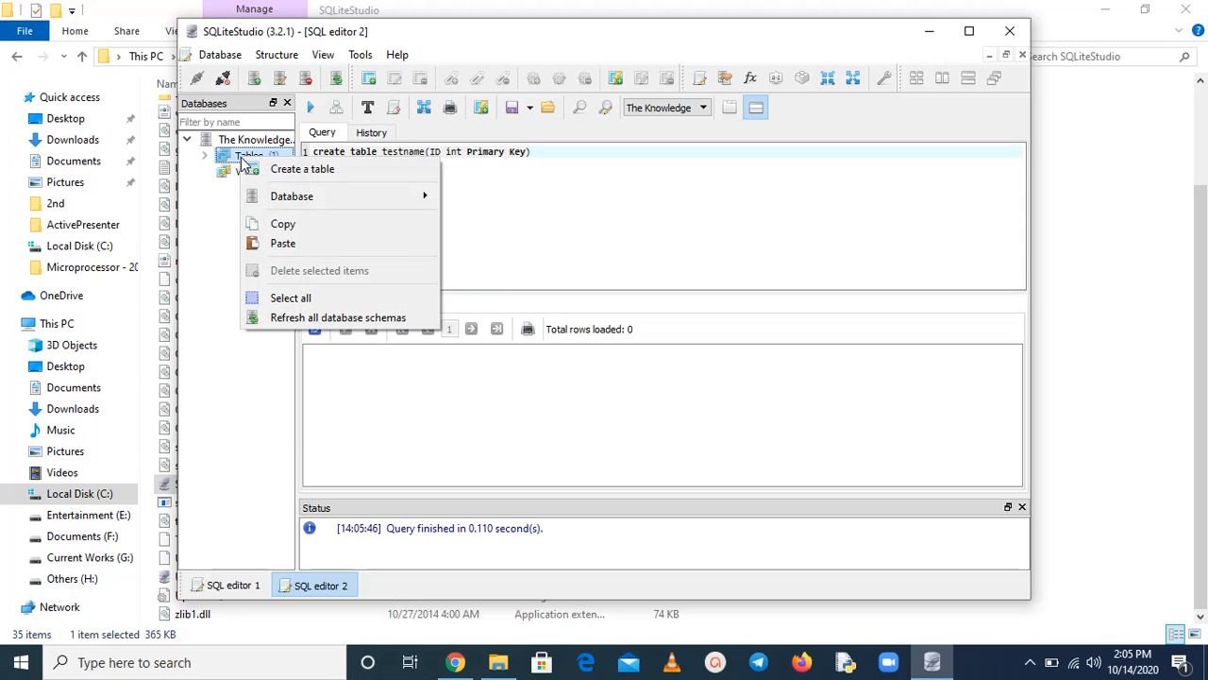
mouse_move(350, 195)
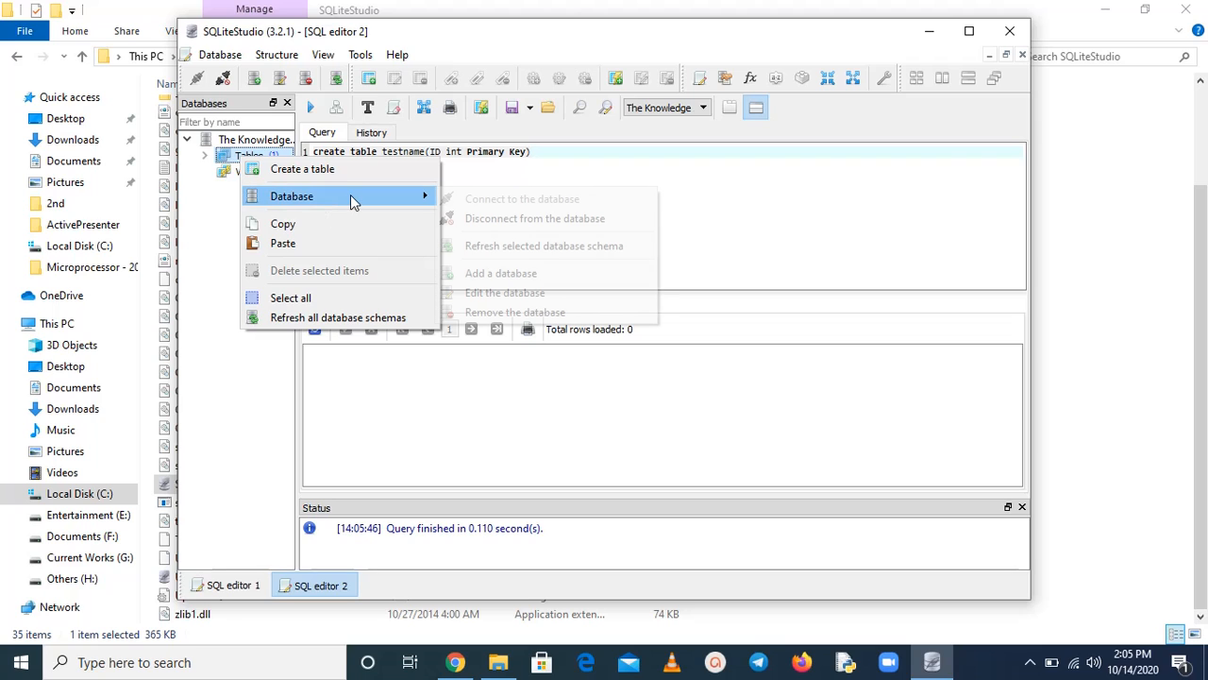
click(196, 277)
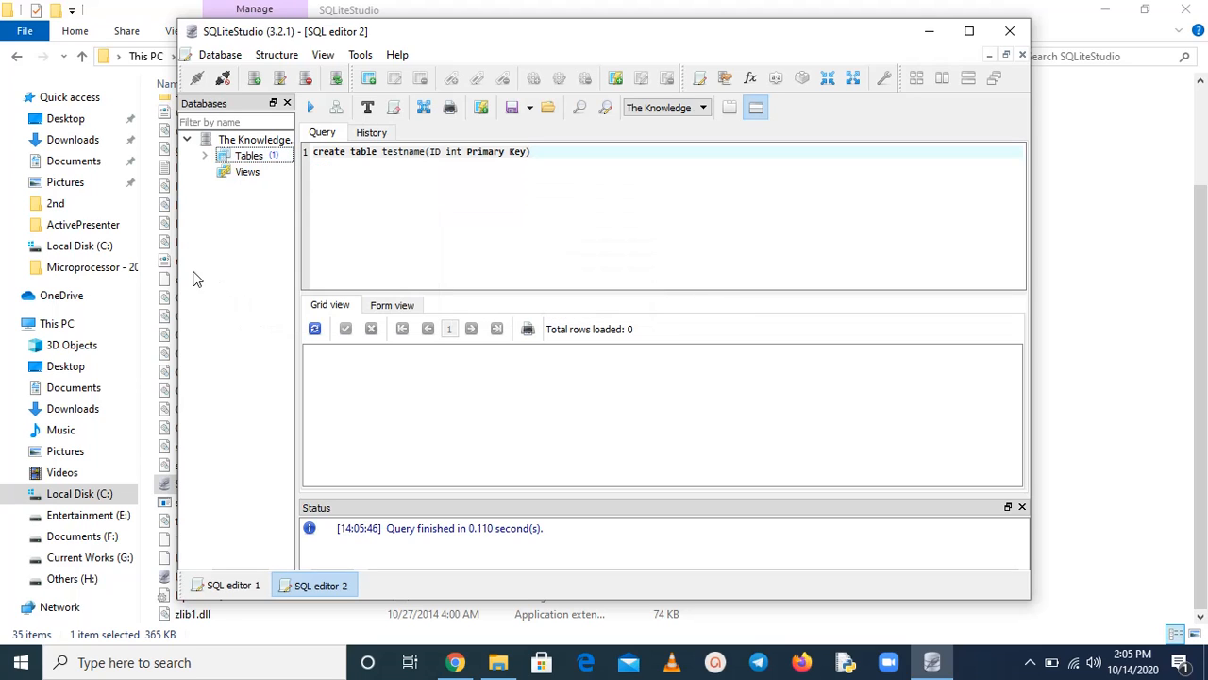
right_click(243, 157)
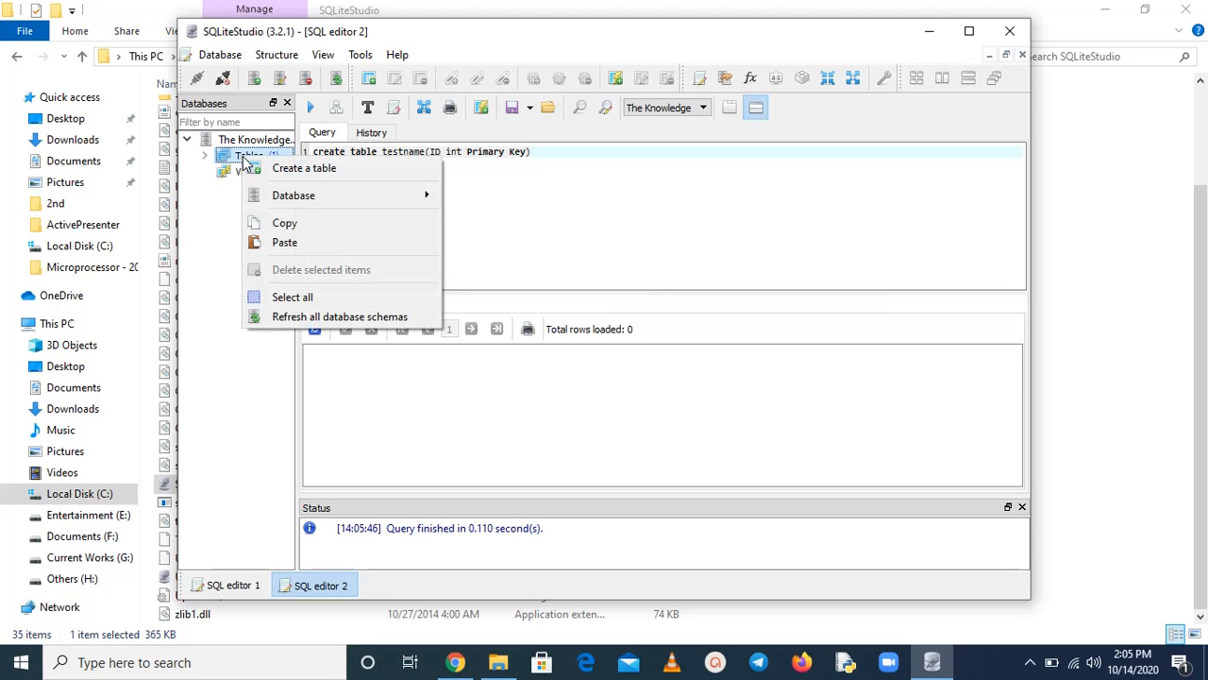
click(289, 317)
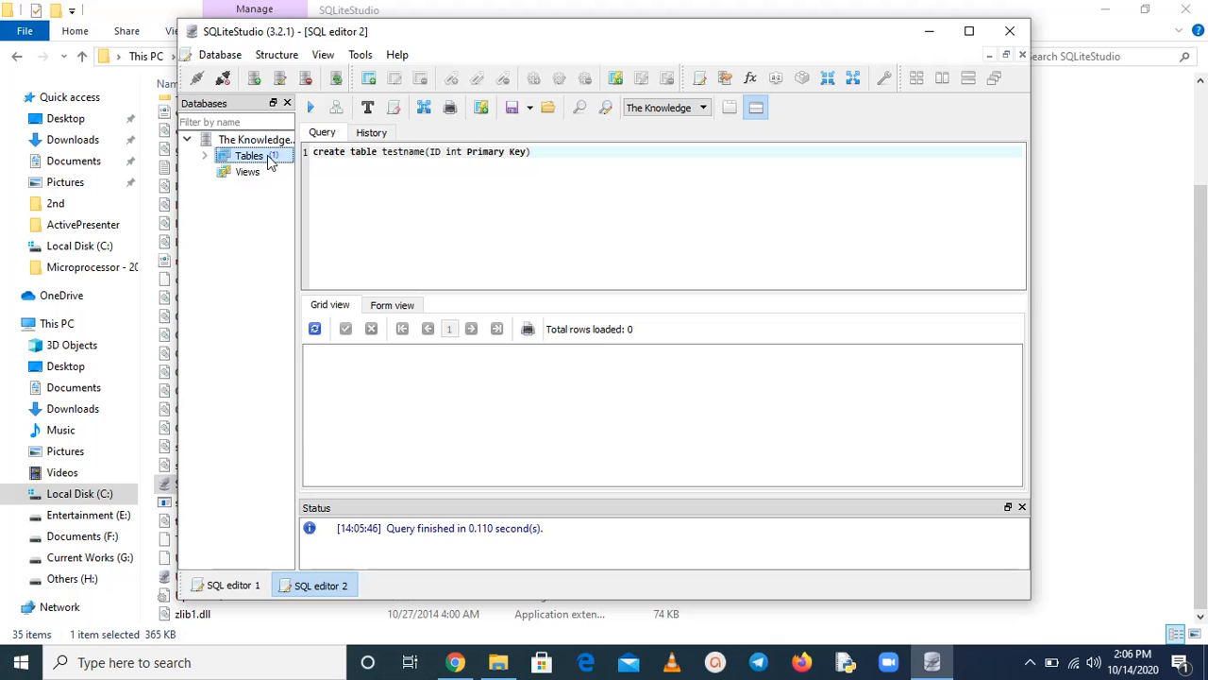
- Expand the Tables group and examine the summary of columns, indexes and triggers for the testname table
click(205, 155)
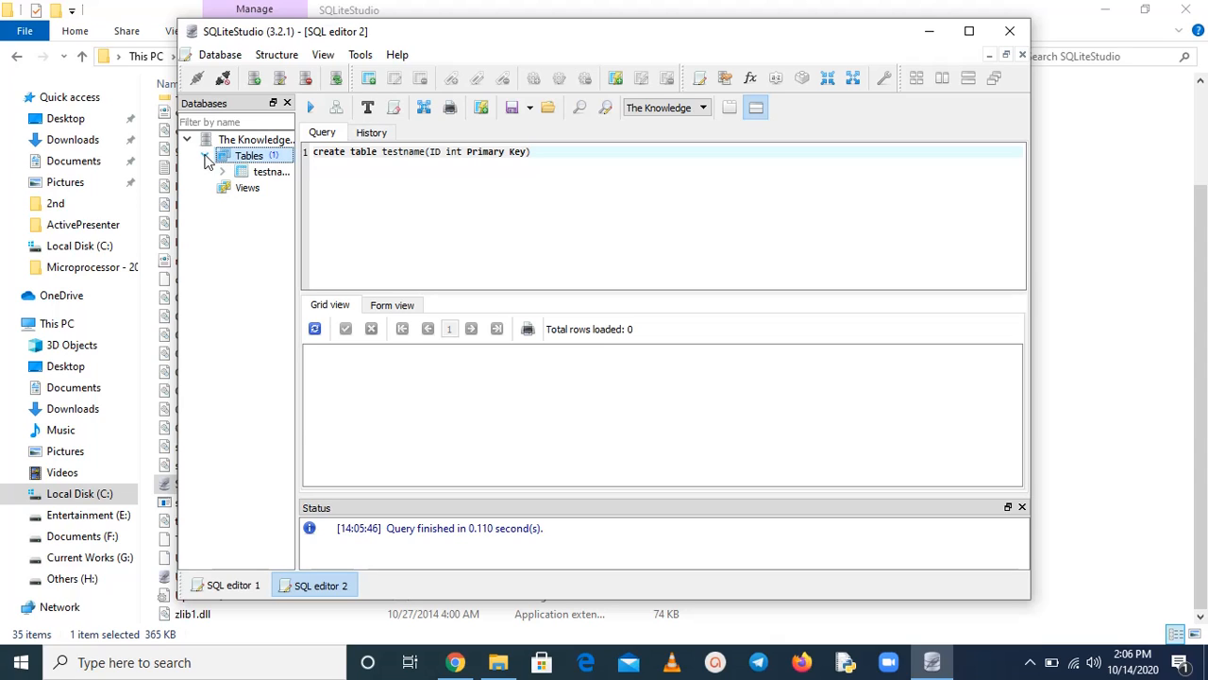
click(273, 178)
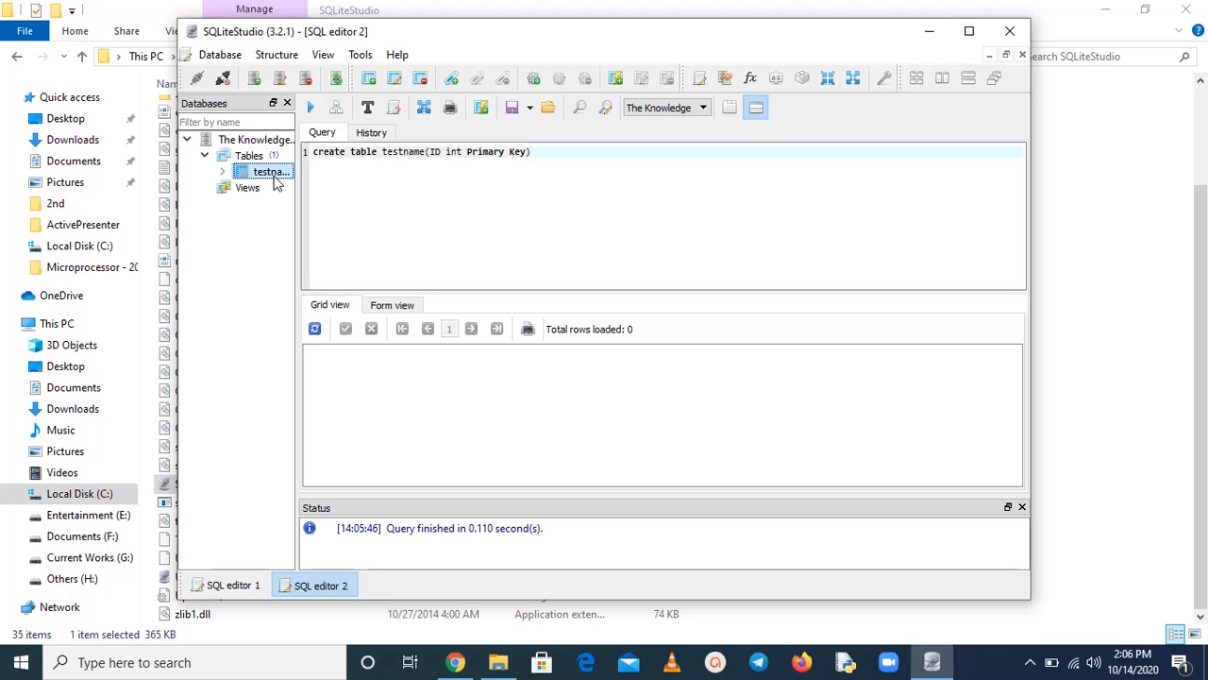
mouse_move(277, 183)
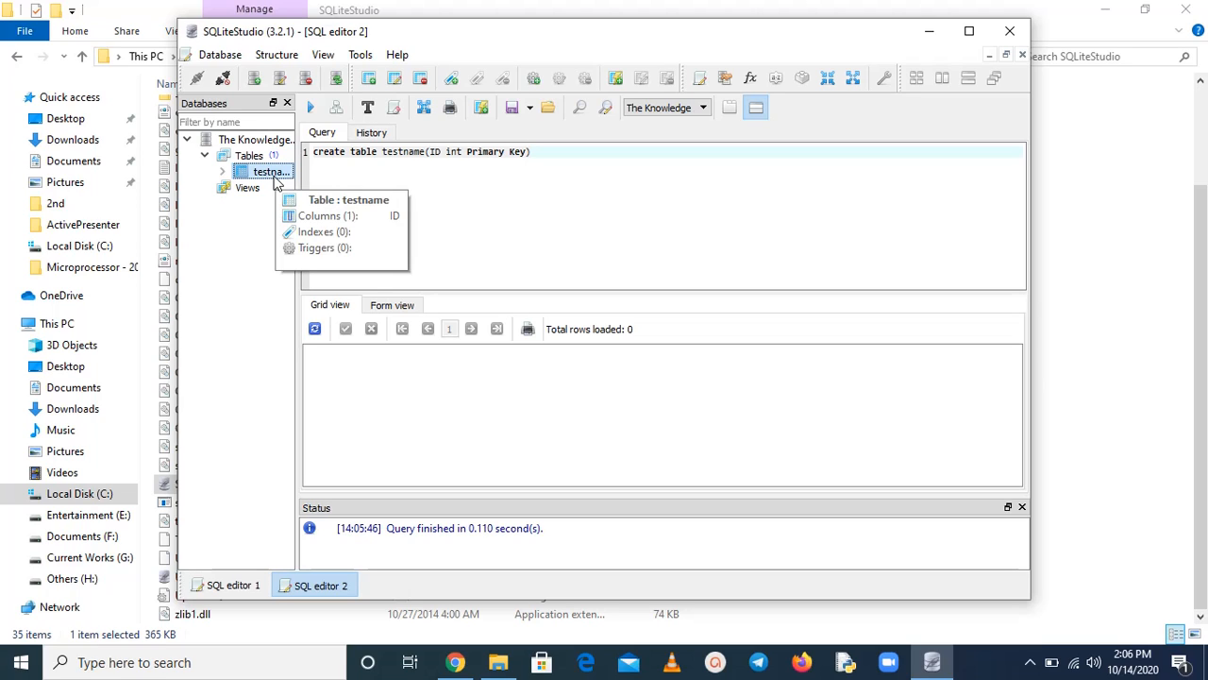